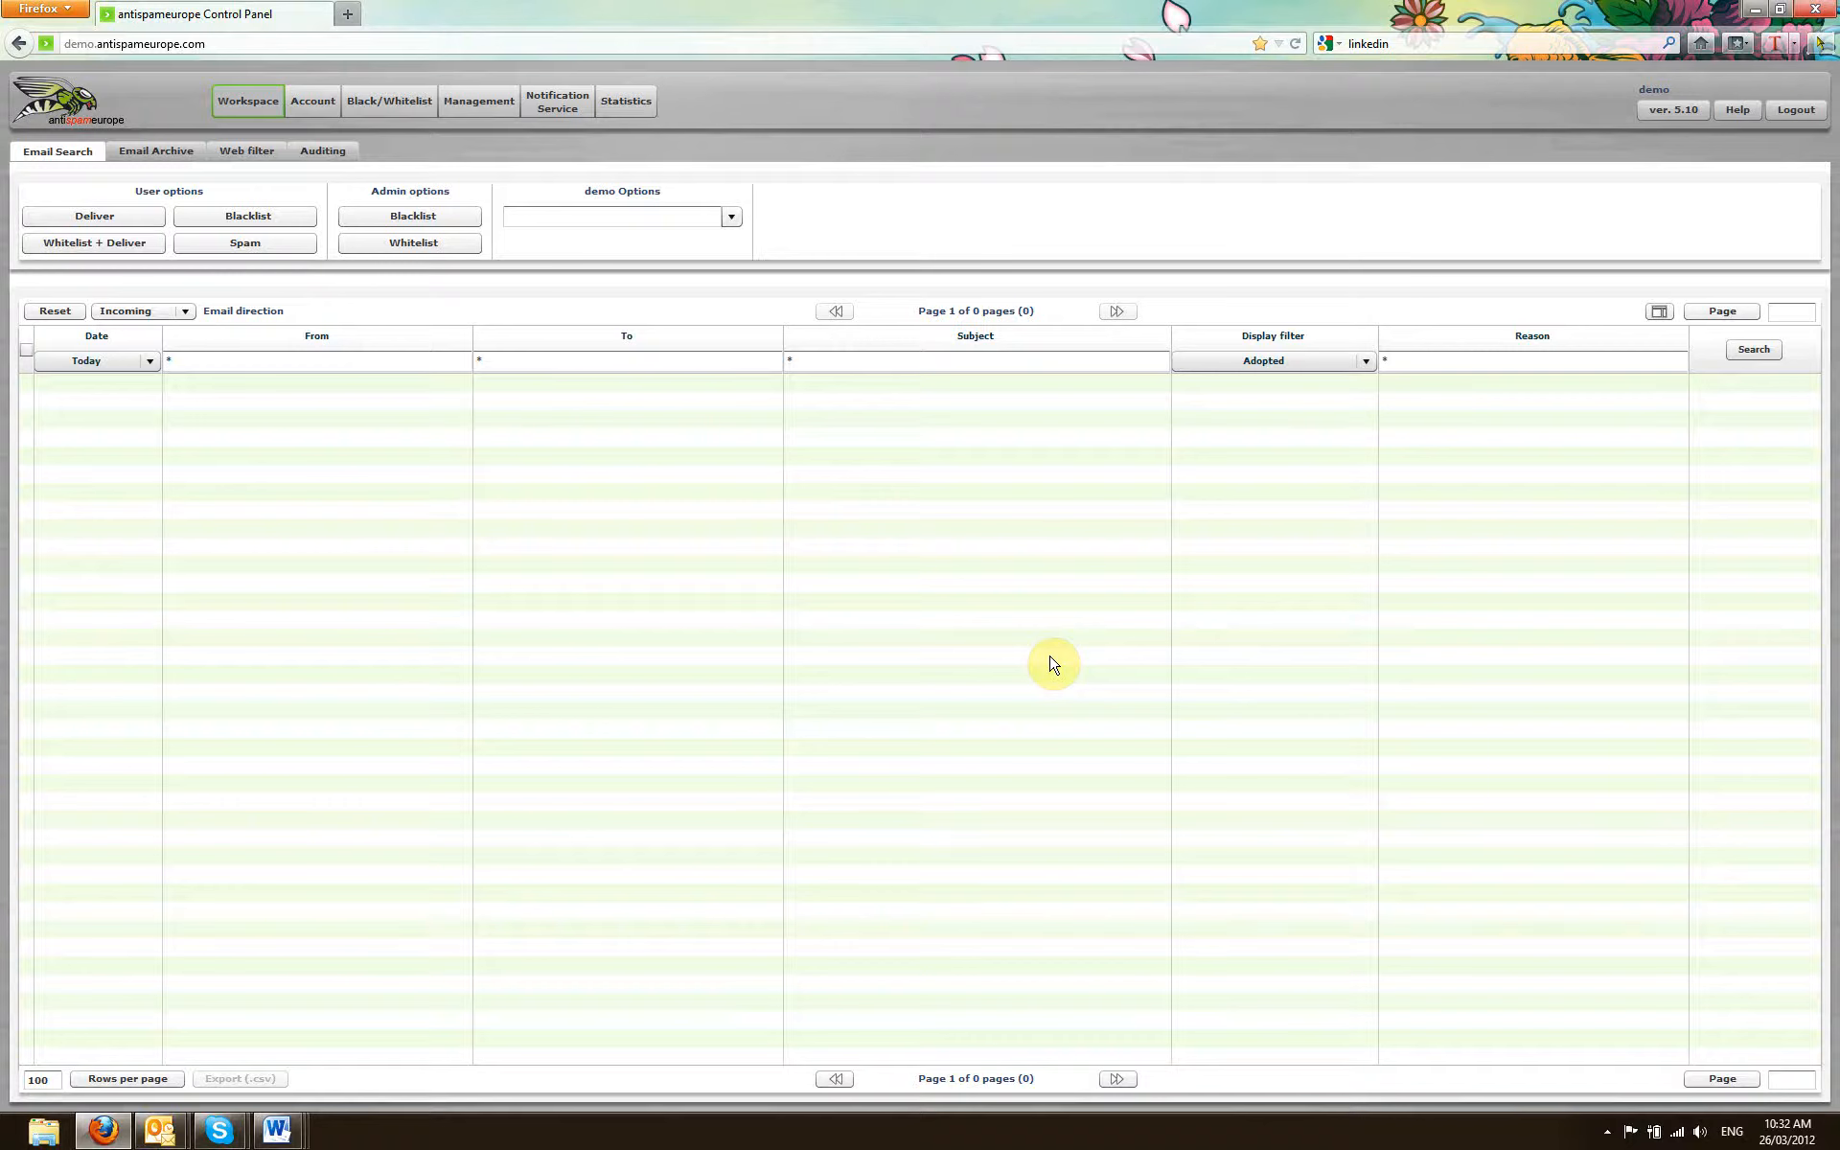
Step: Select the customer kundendomain.de to list its incoming emails
left_click(730, 218)
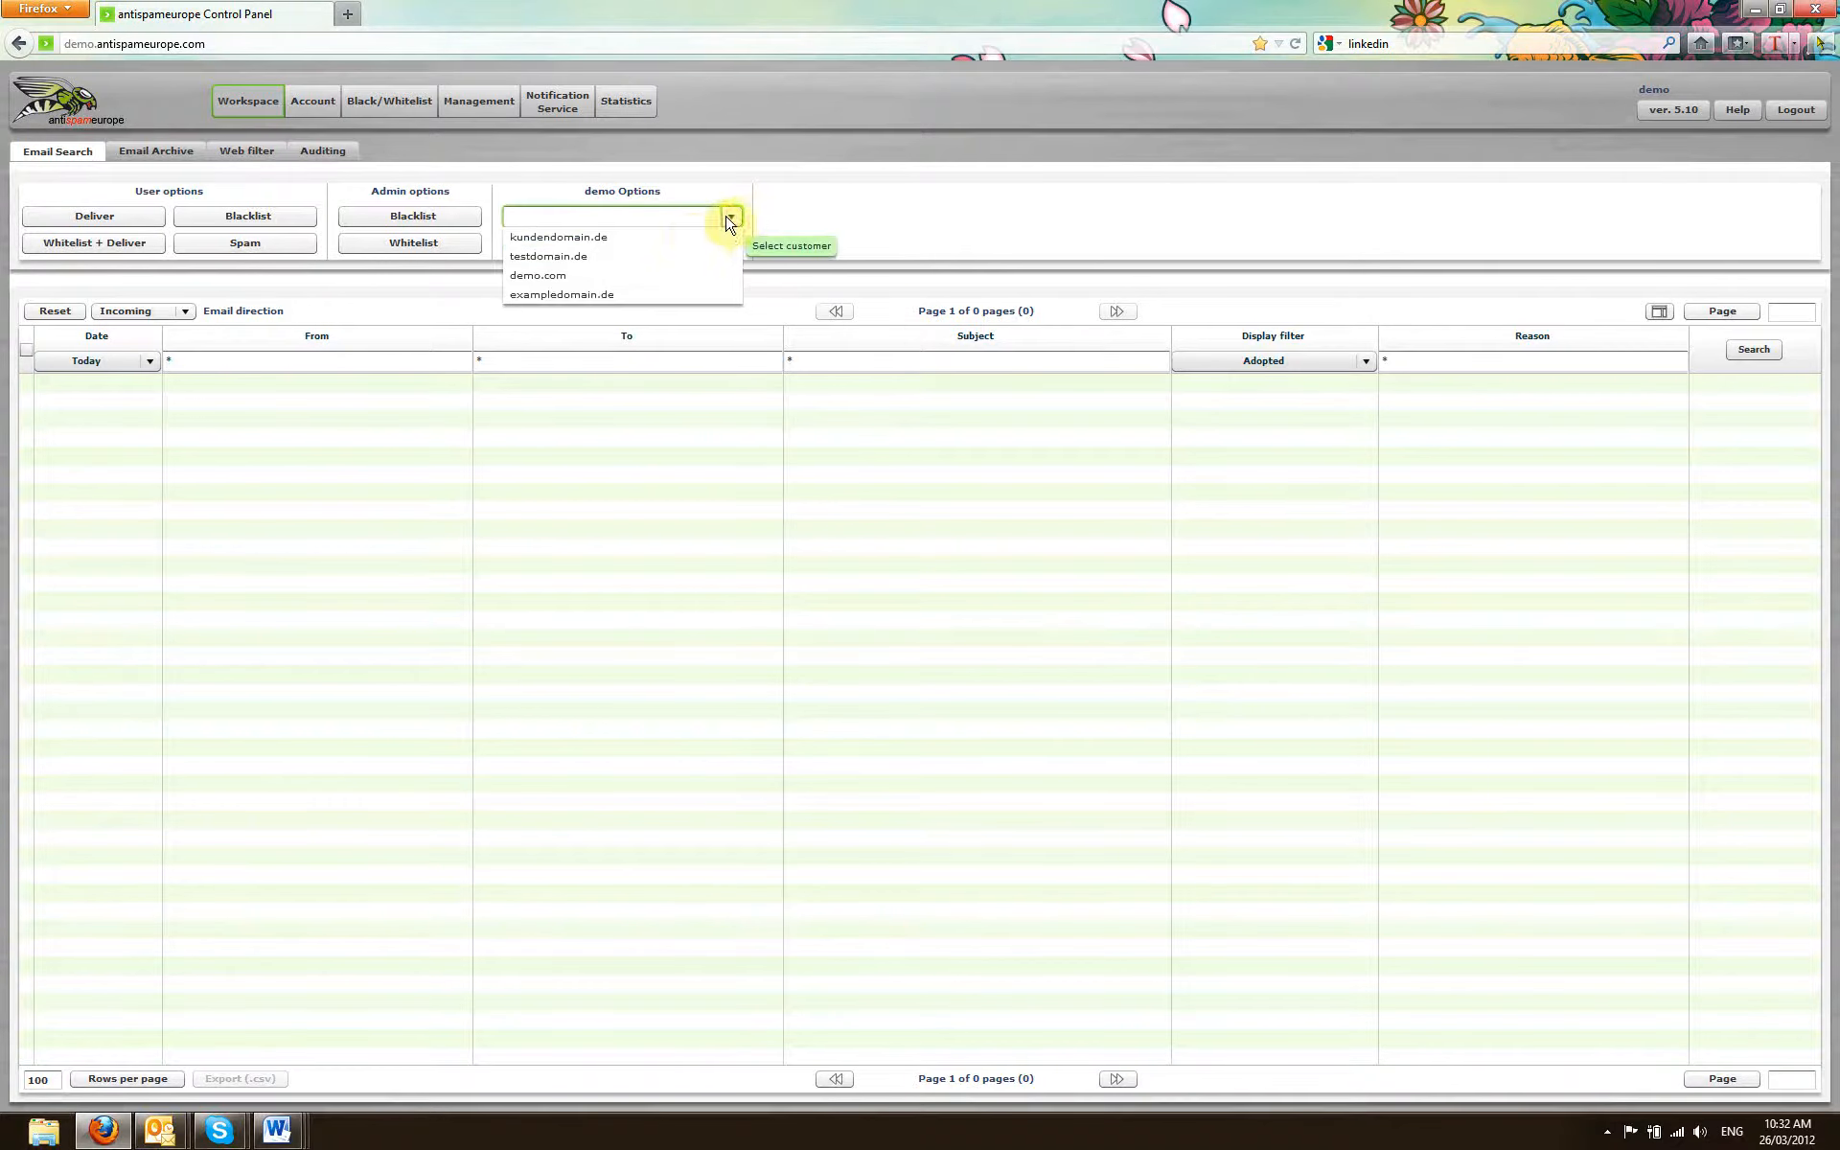
left_click(690, 237)
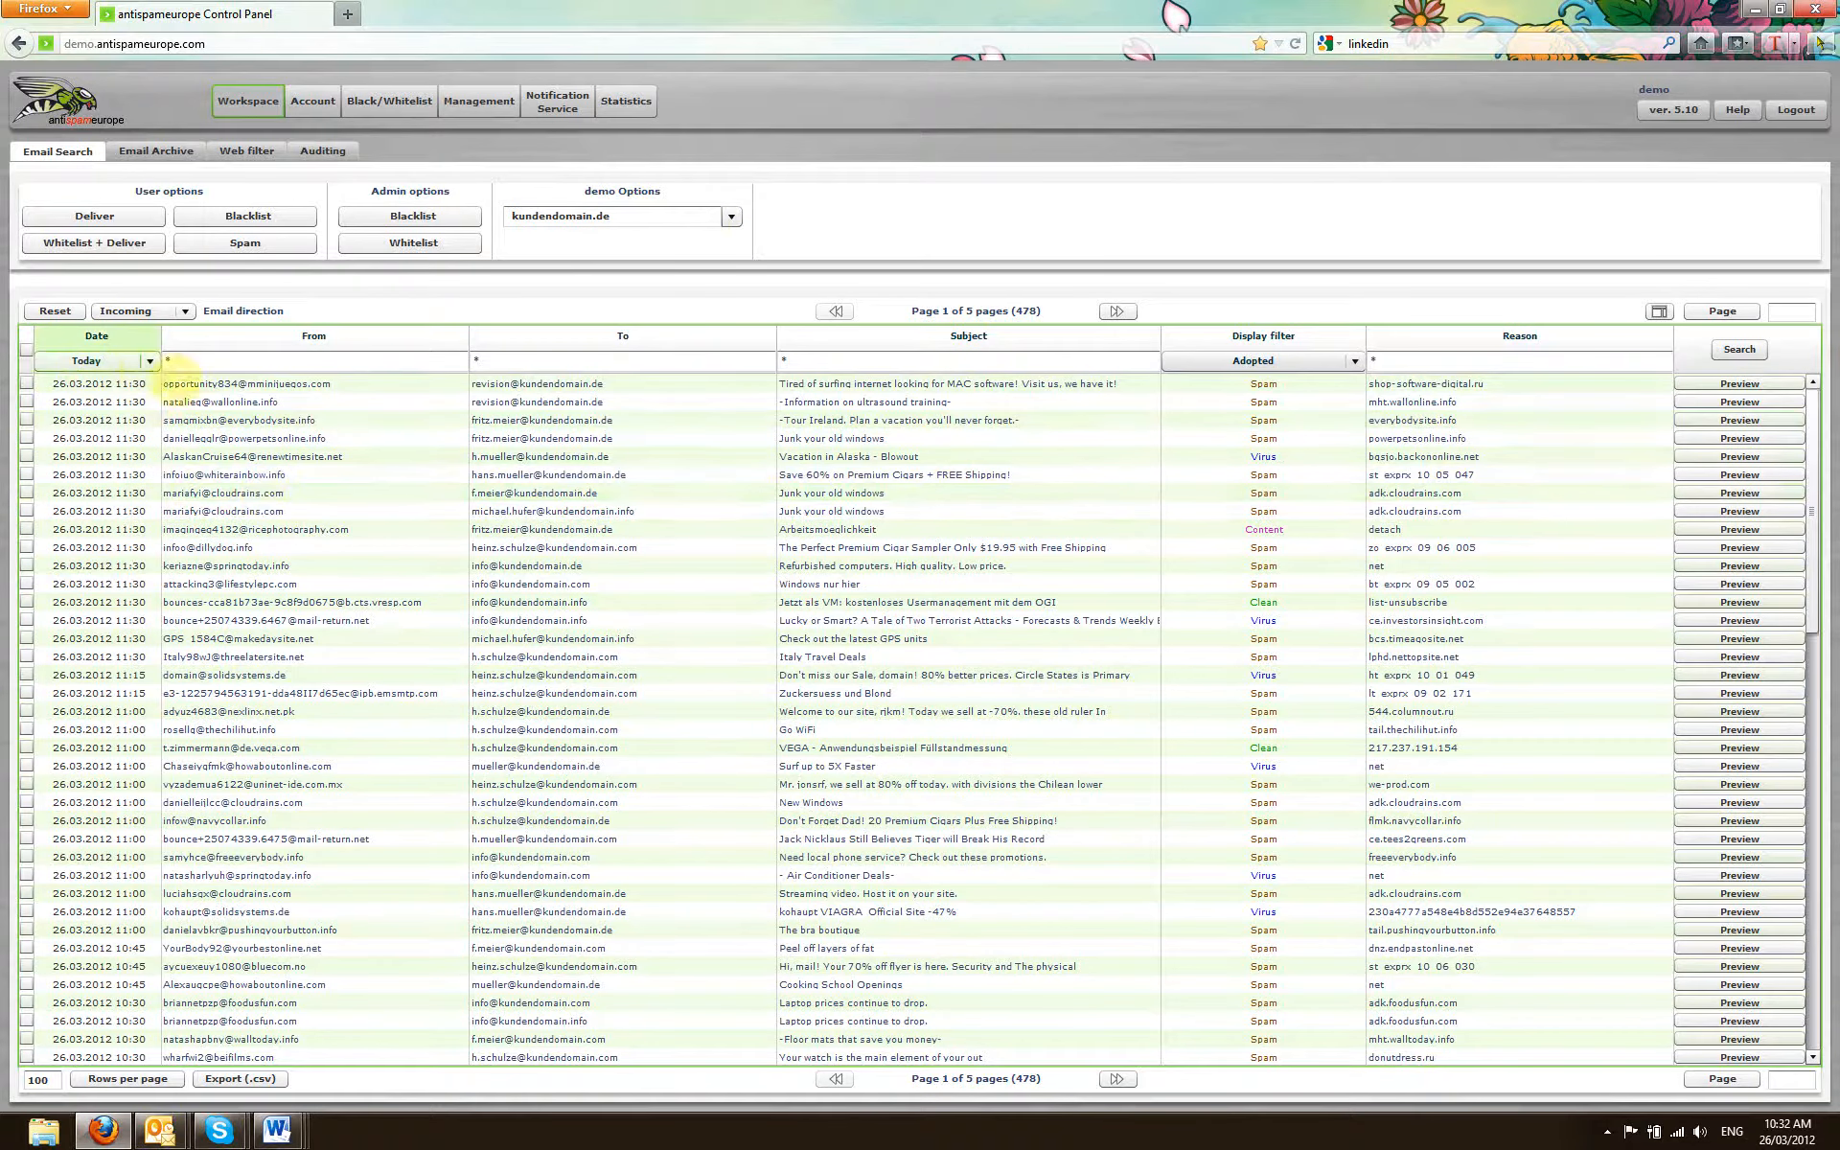
left_click(150, 364)
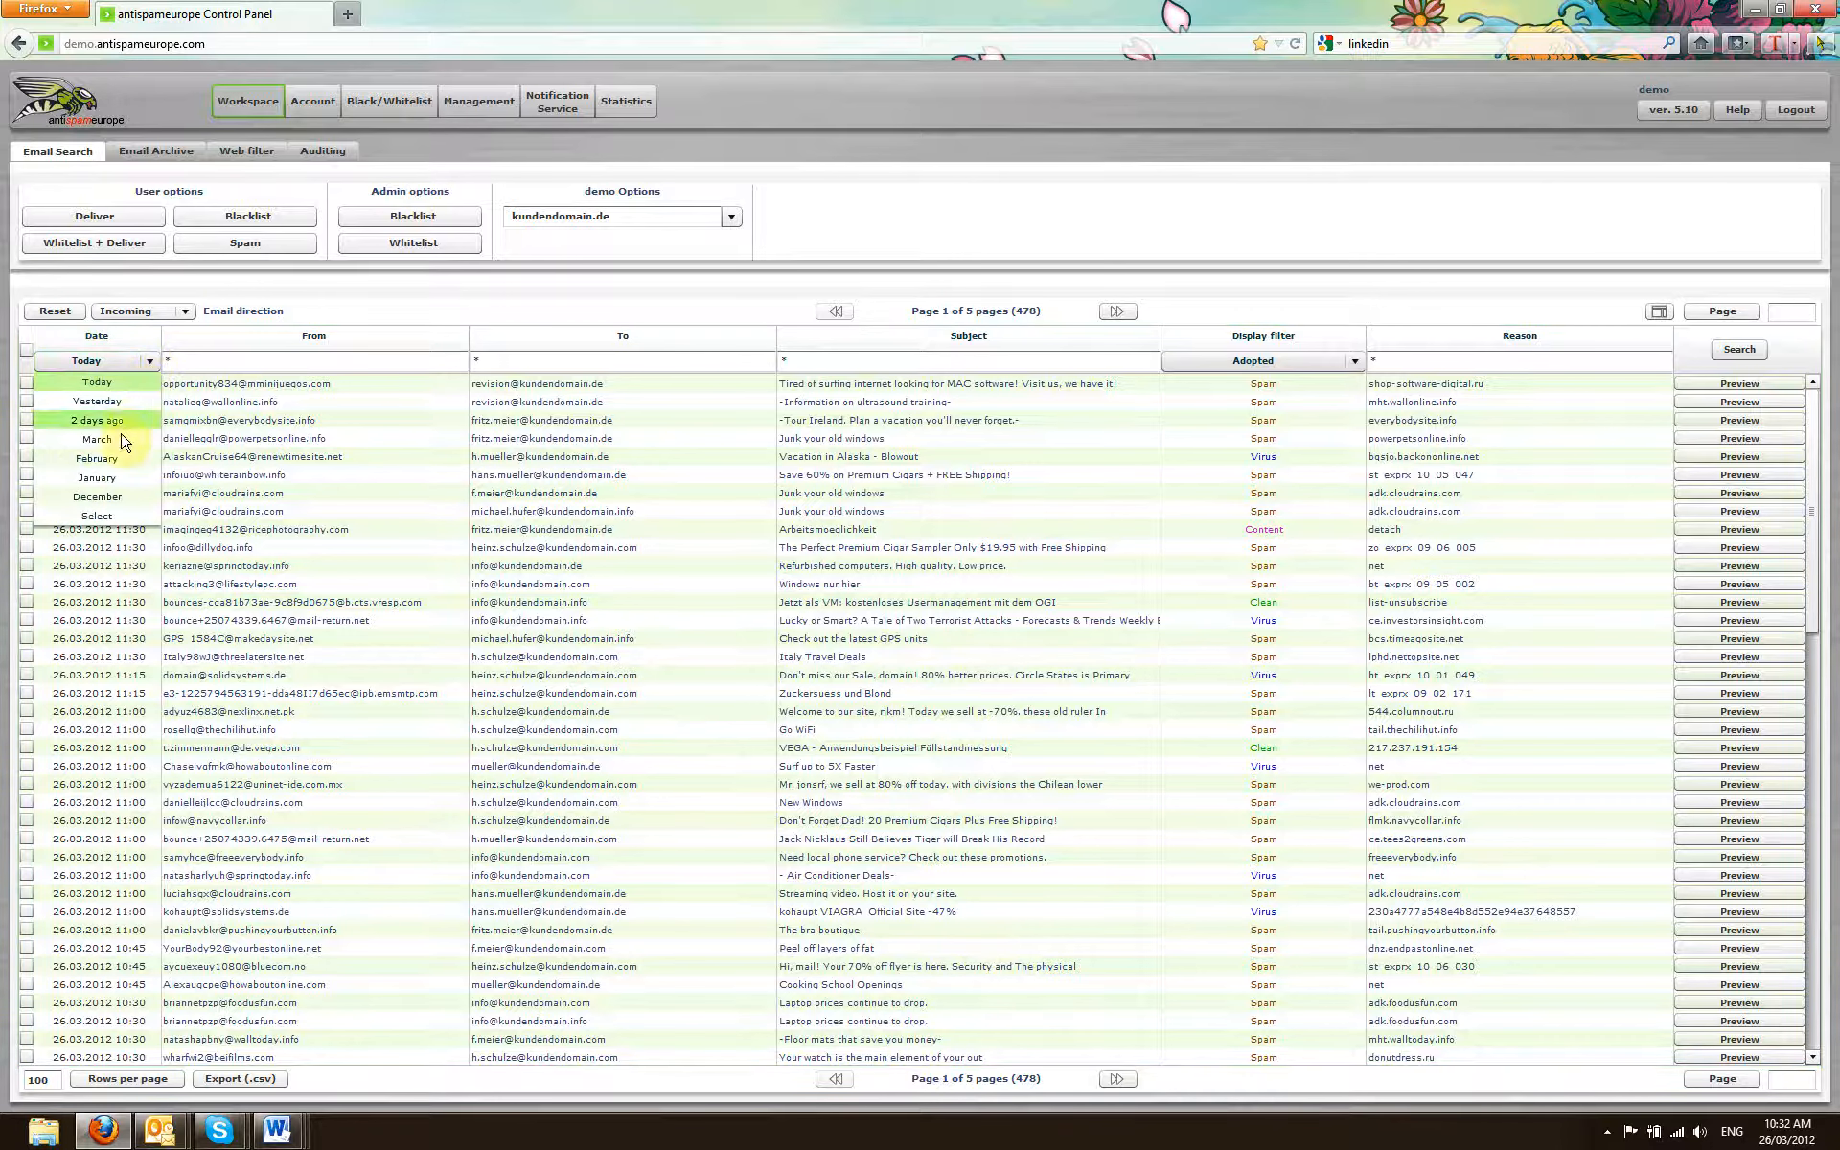
left_click(111, 515)
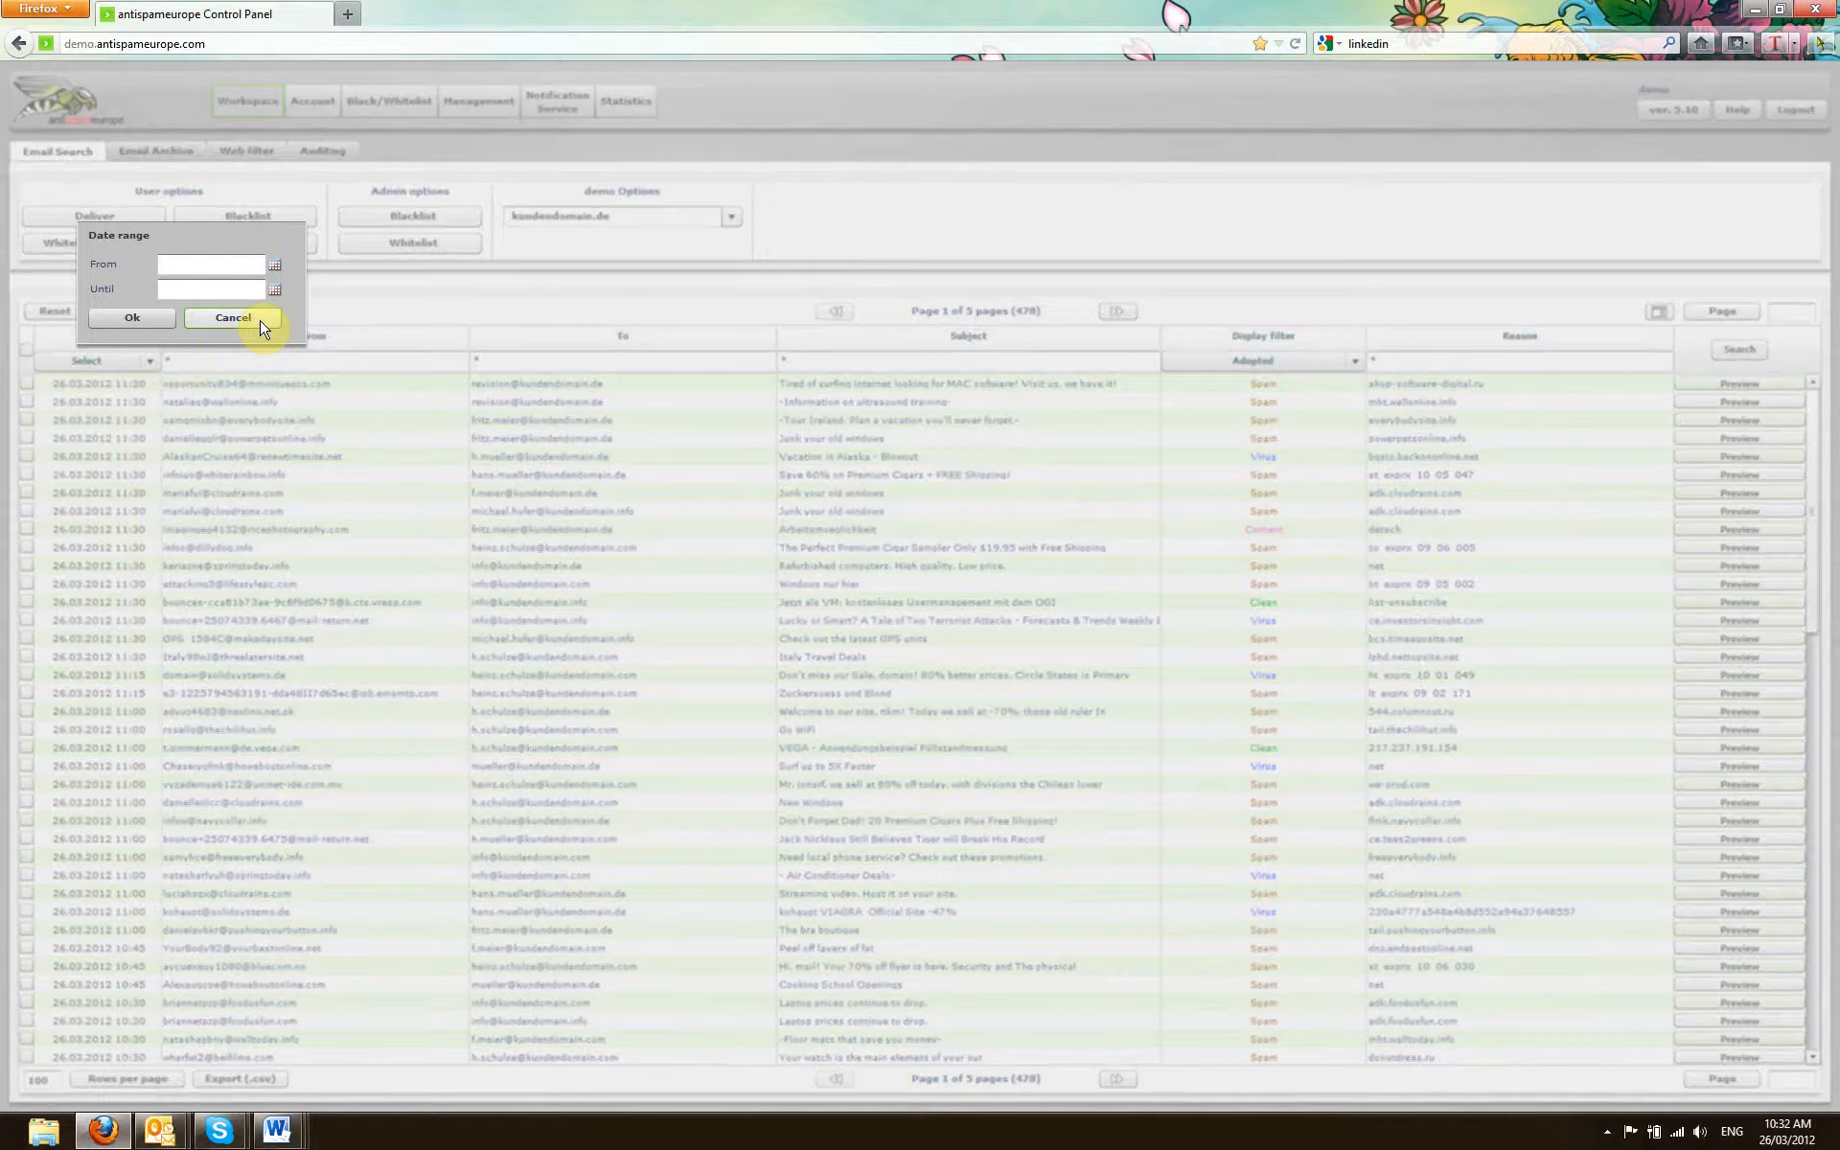
left_click(228, 323)
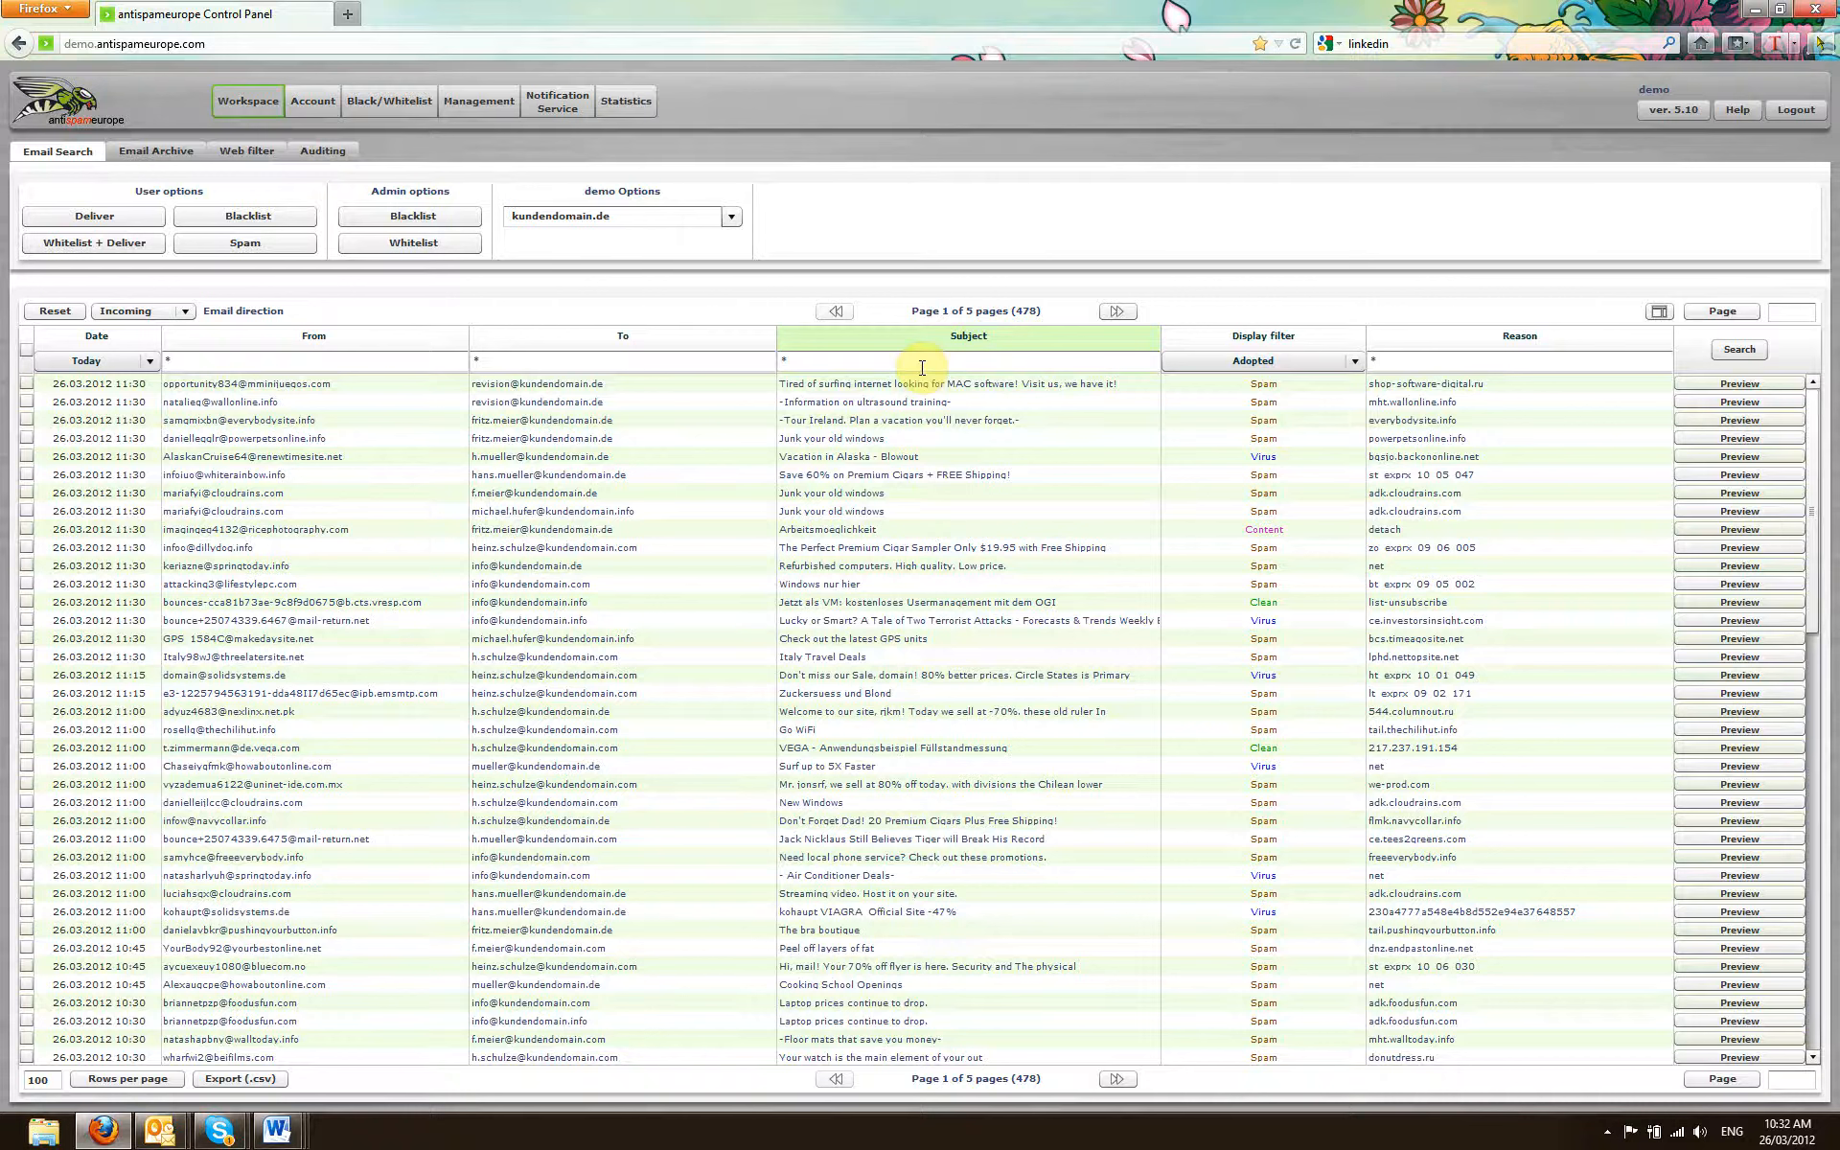
Step: Filter the email list to Clean and examine the first message's preview and SMTP details
left_click(1355, 361)
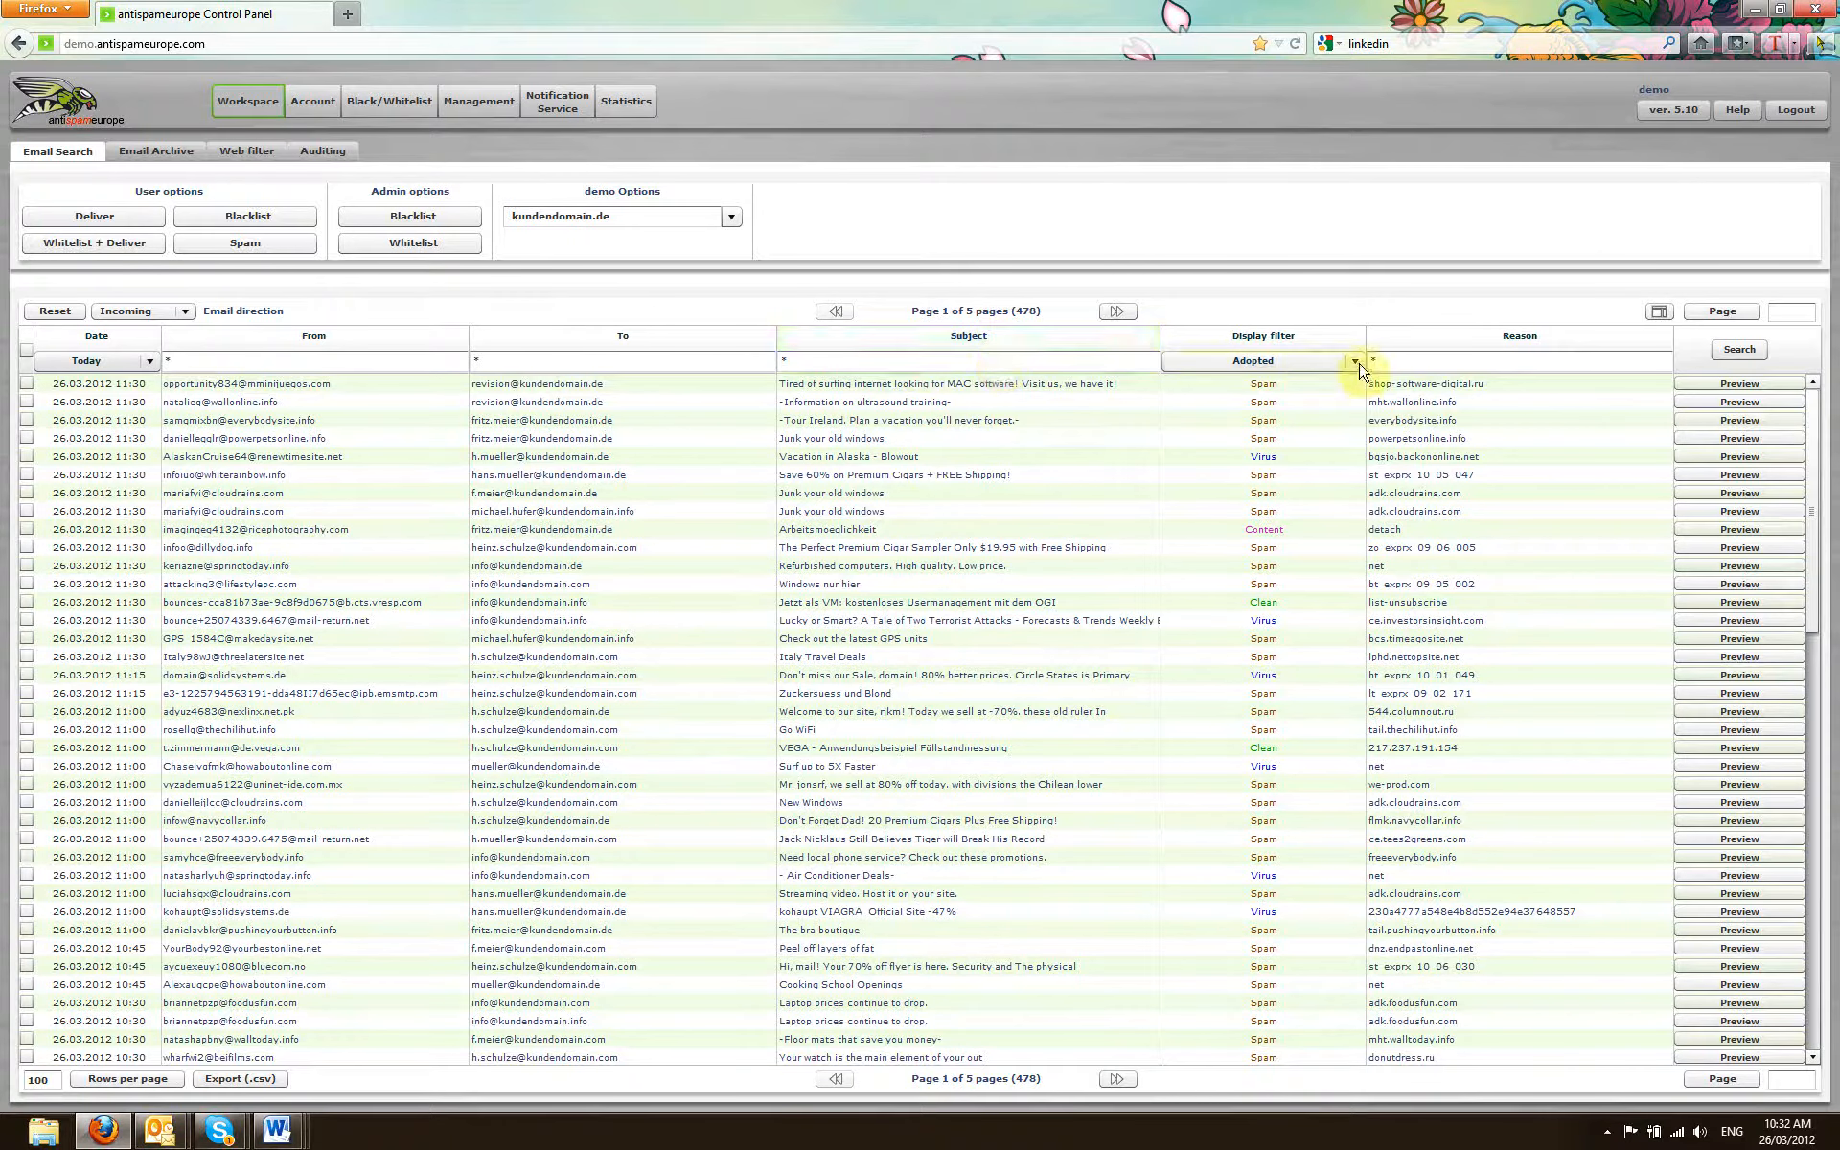
left_click(1303, 444)
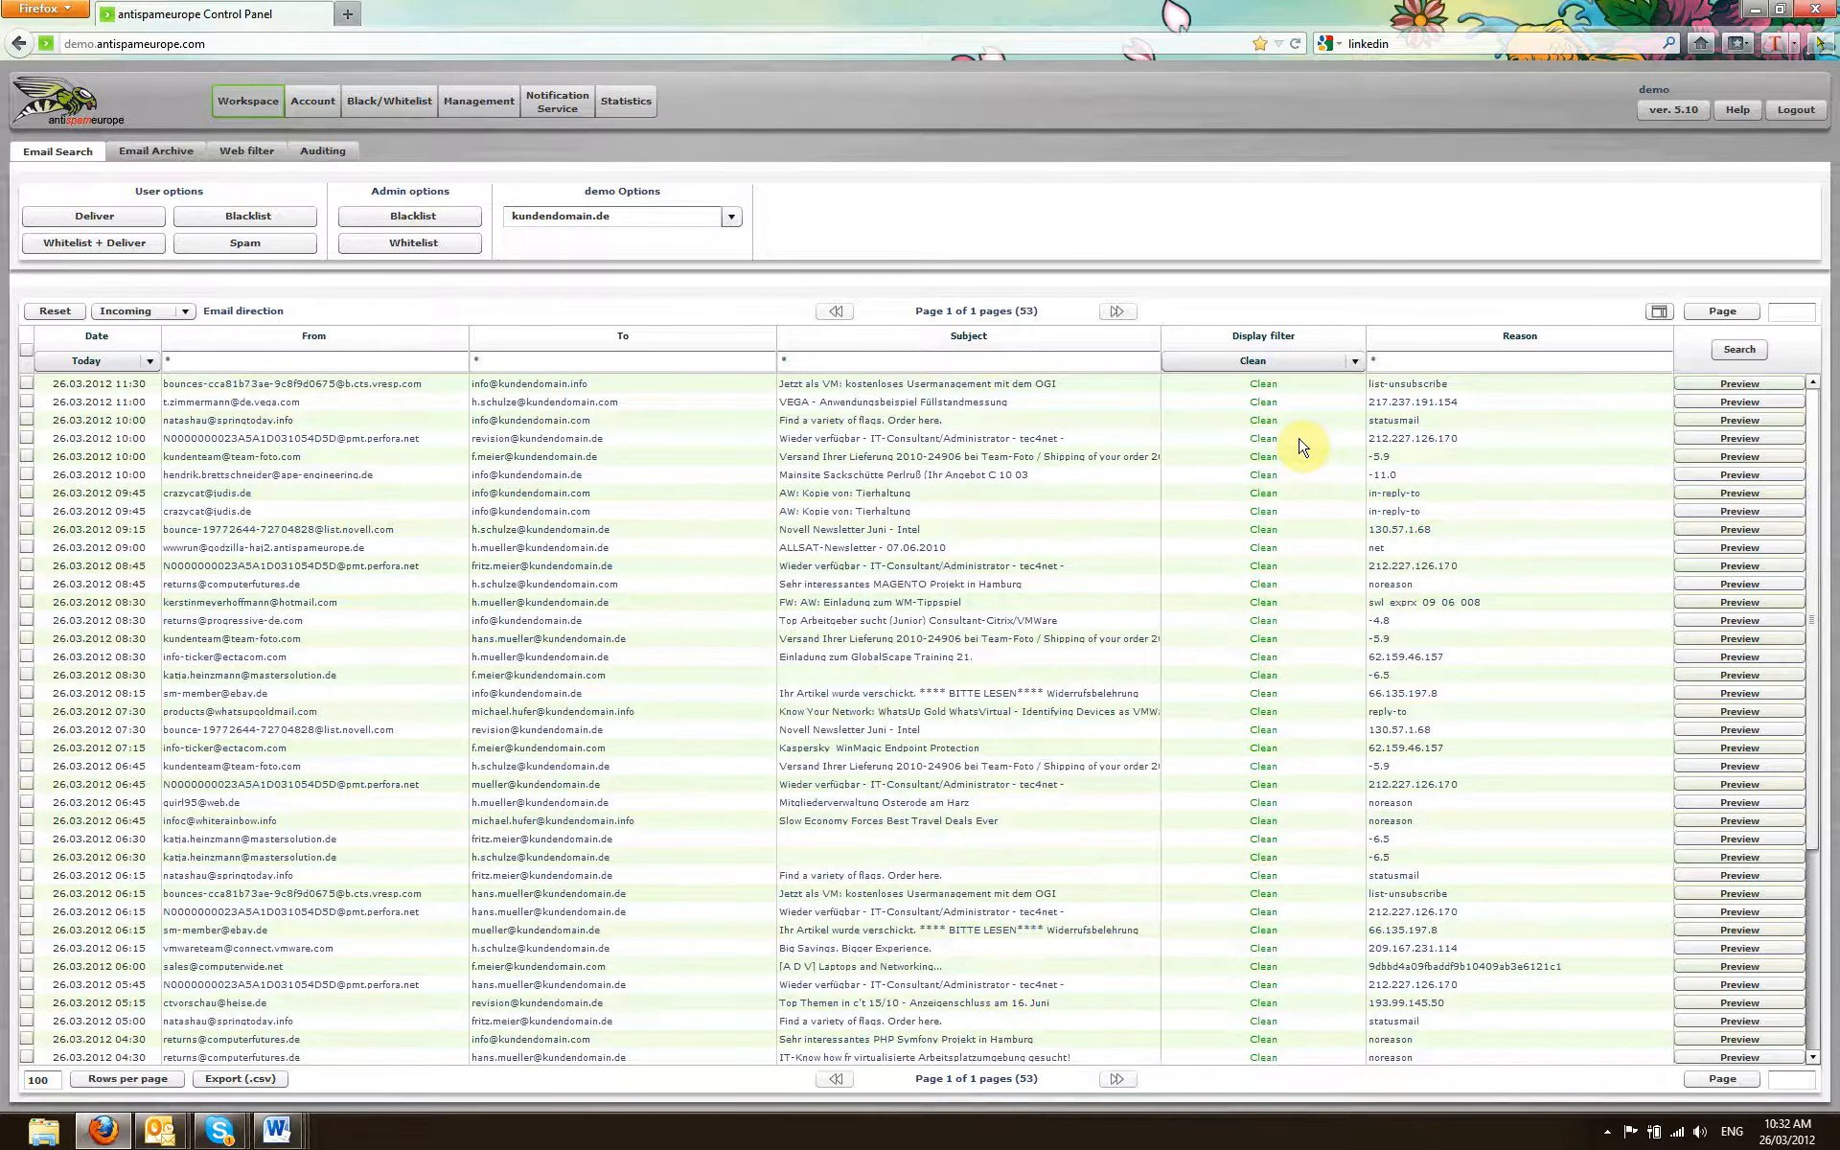
left_click(1738, 384)
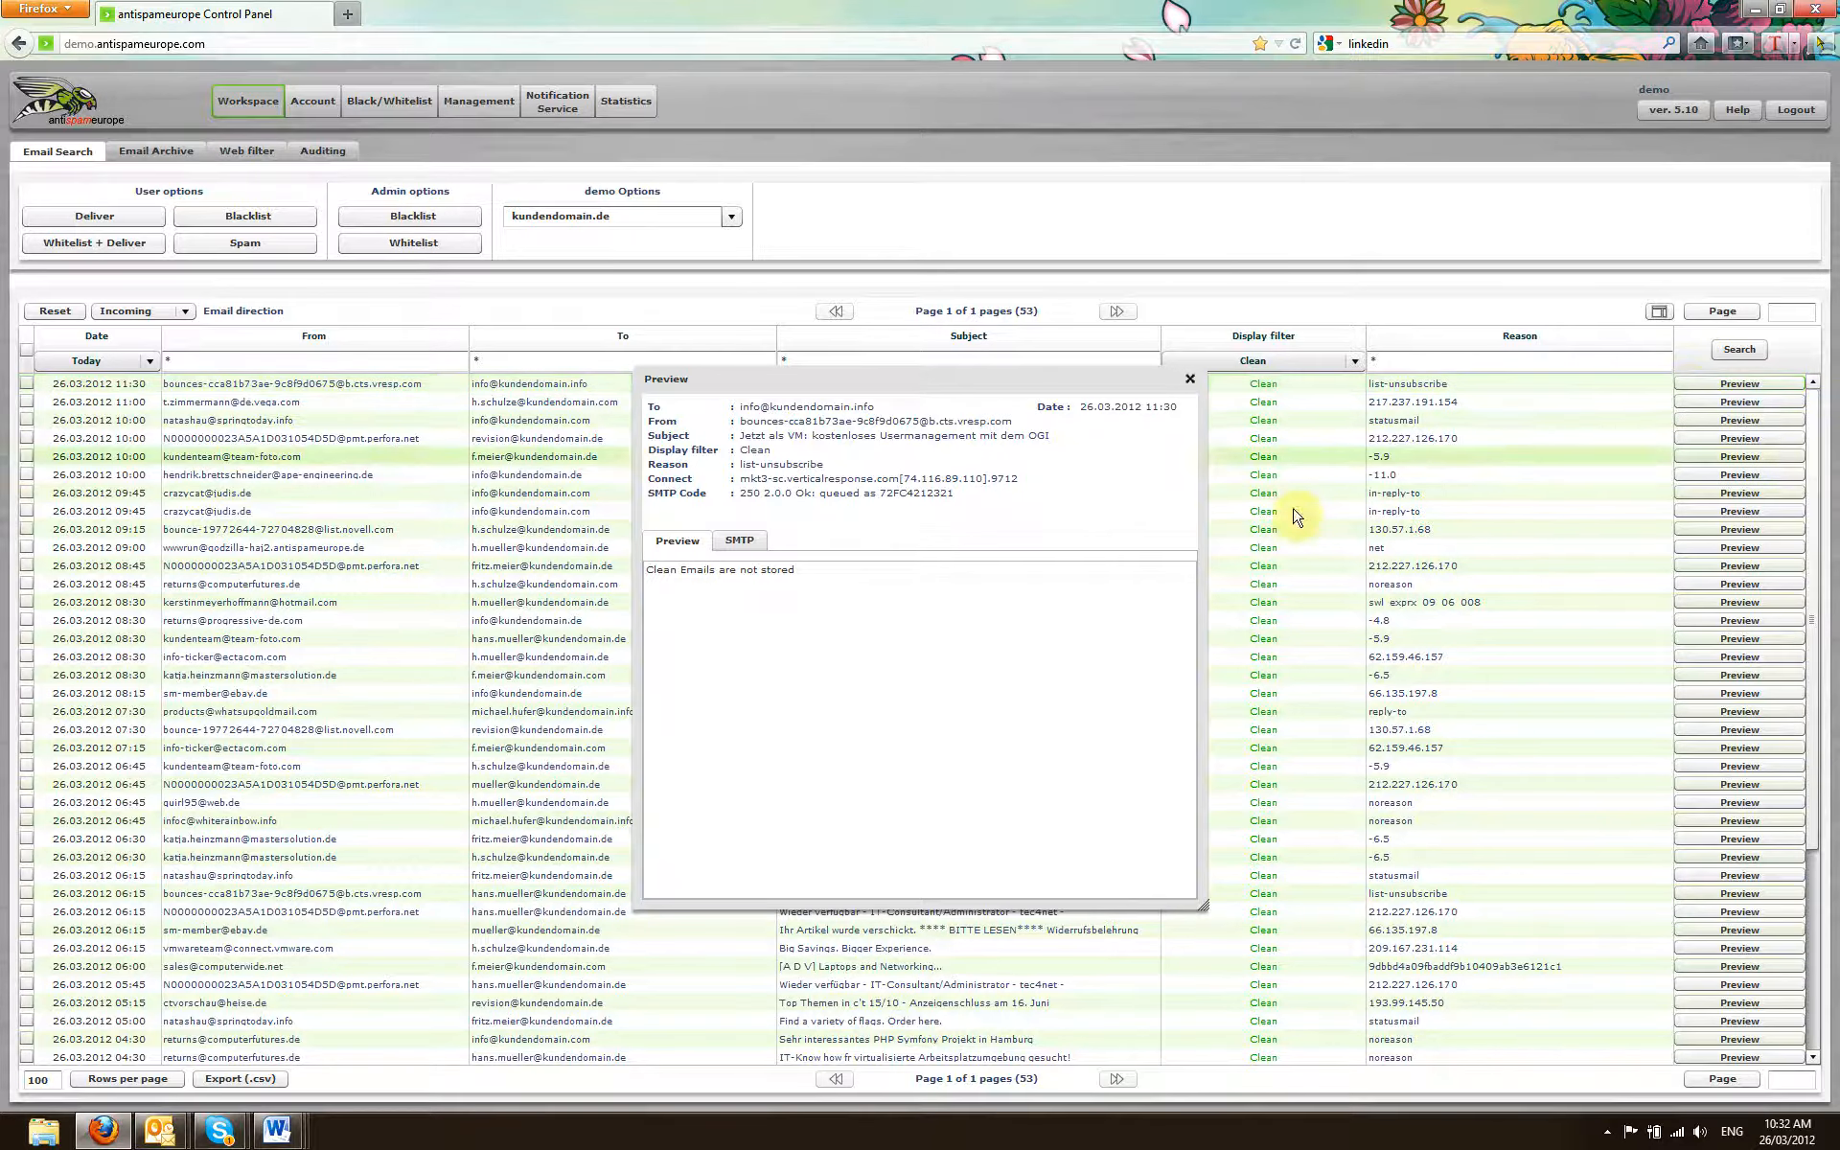
left_click(756, 545)
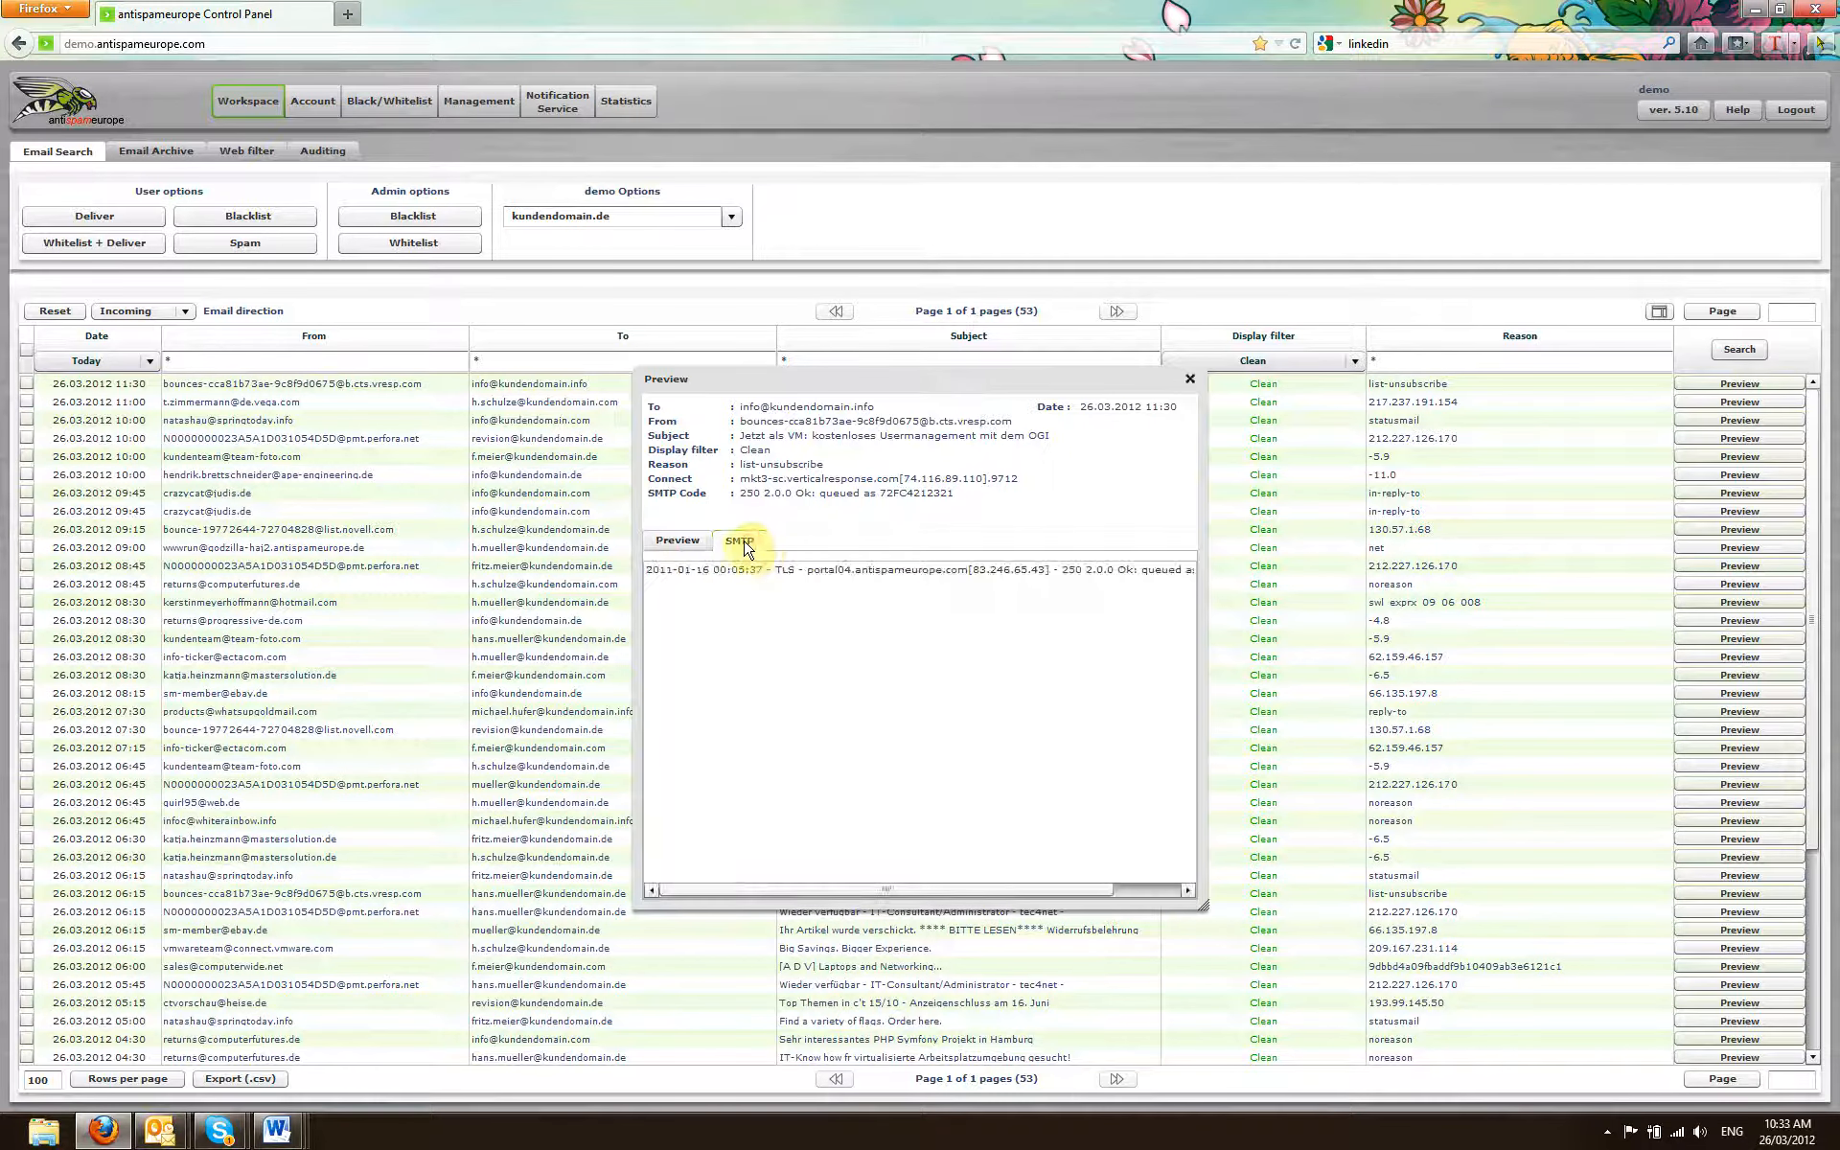
left_click_drag(1128, 567, 1062, 586)
left_click(1190, 379)
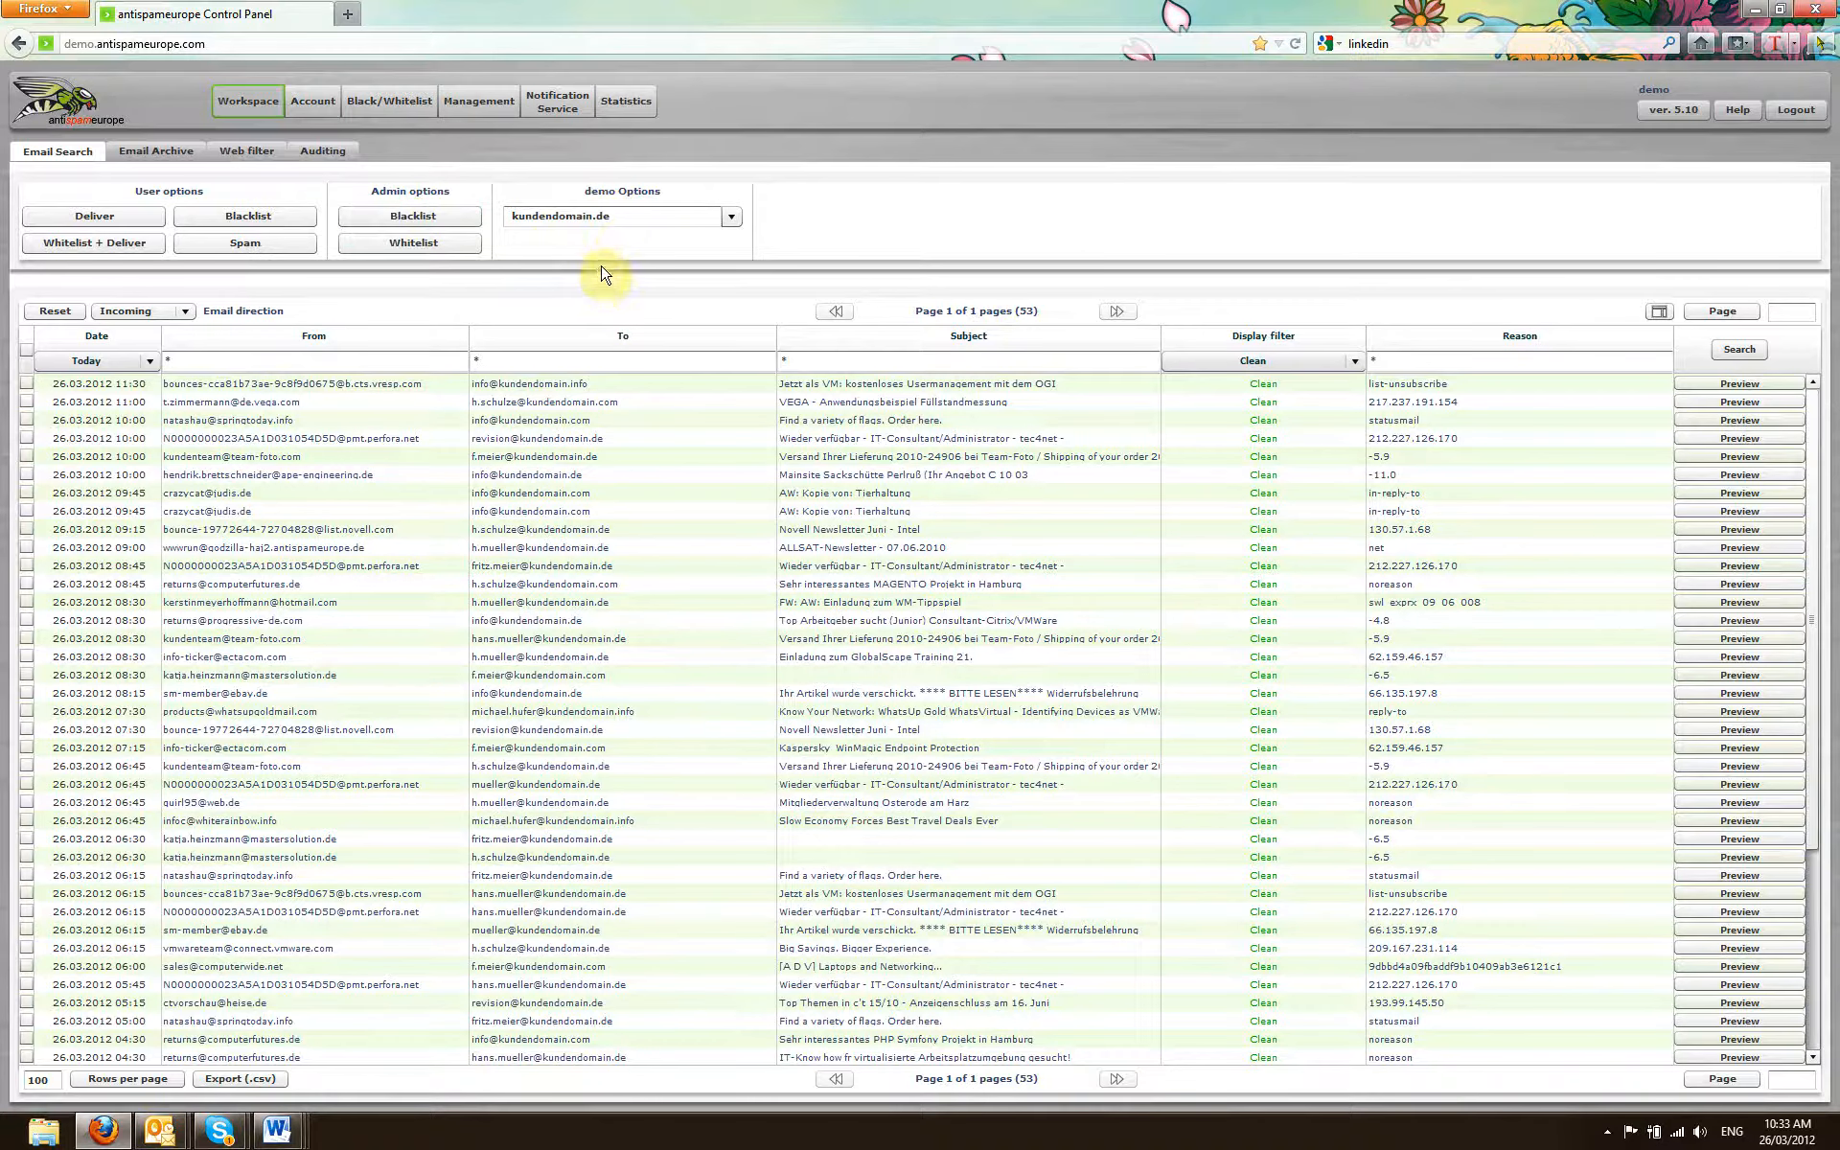
Step: Start a new client under the demo reseller in Management with the primary domain test24.co.uk
left_click(478, 106)
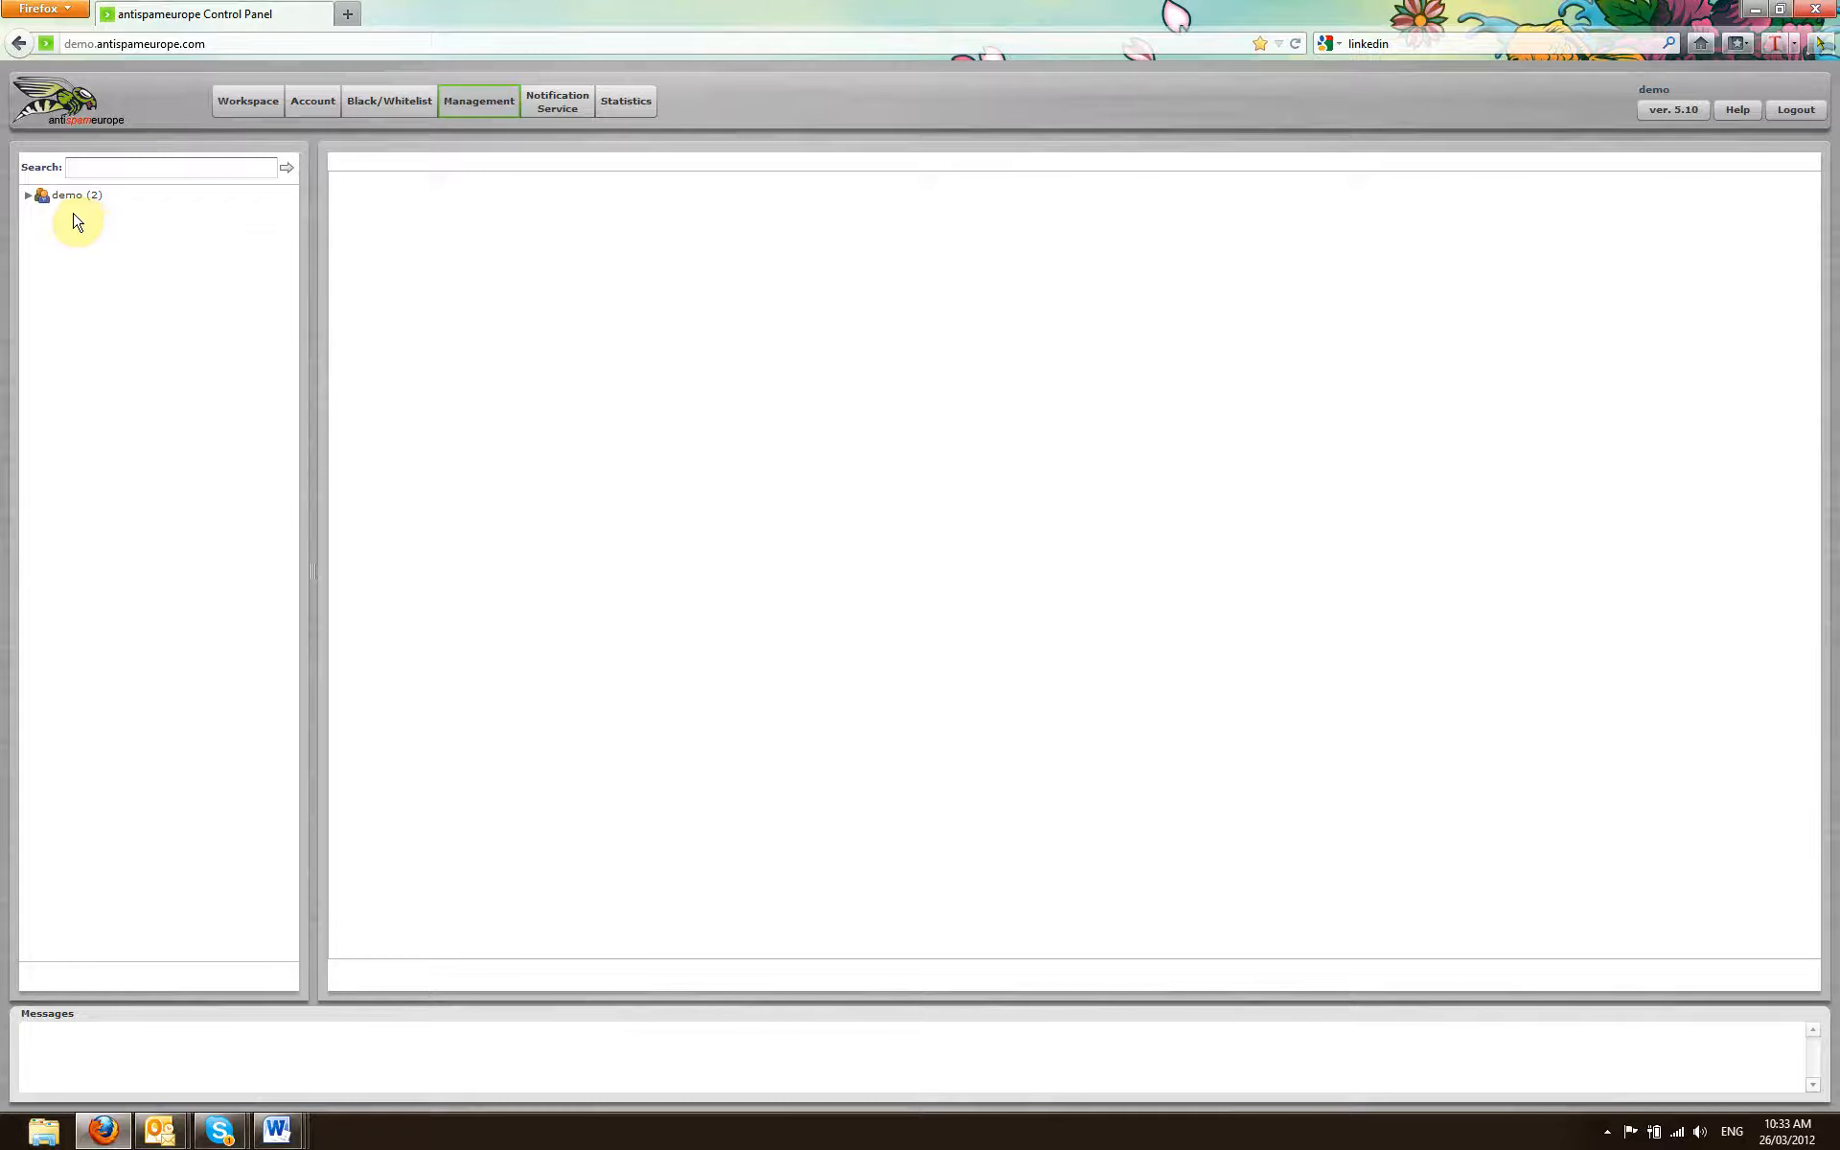
left_click(69, 195)
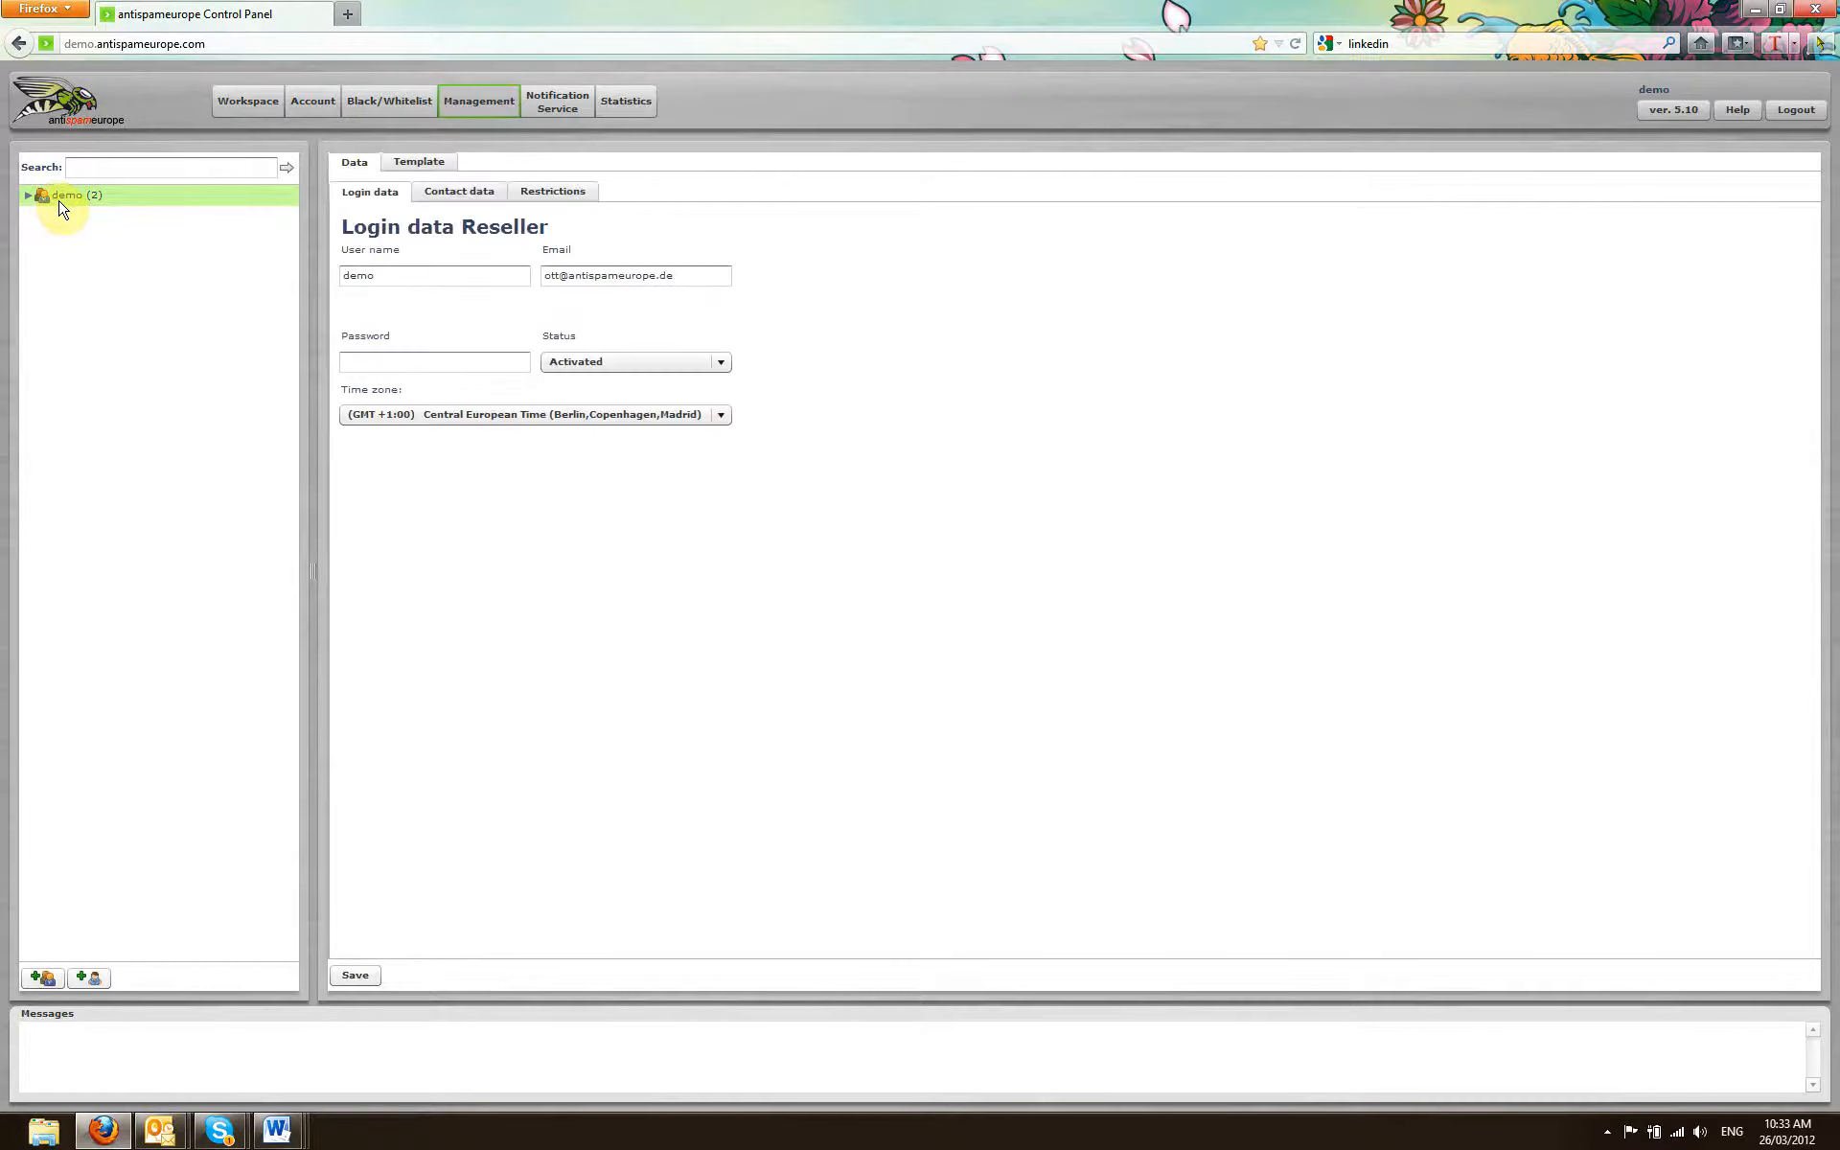
left_click(91, 980)
left_click(748, 130)
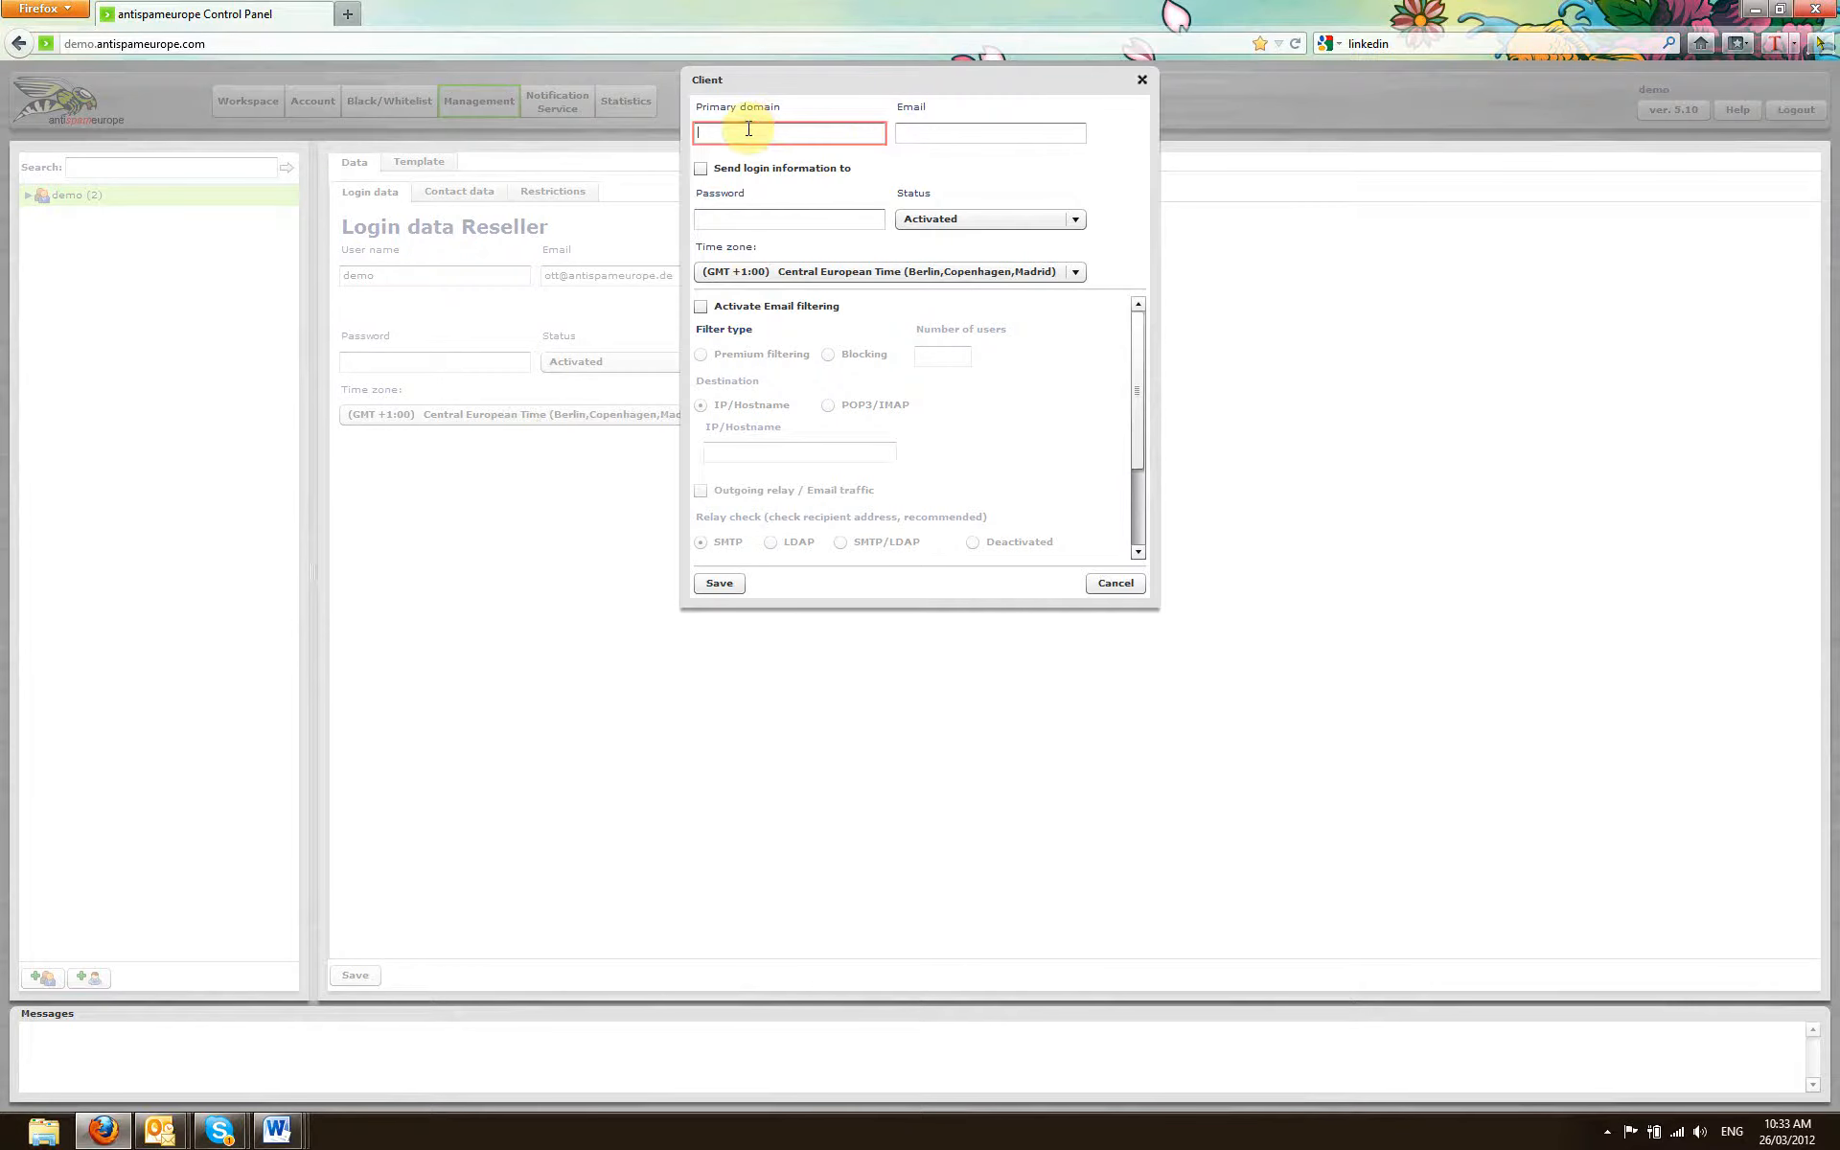
type("test24.co.uk")
key("Tab")
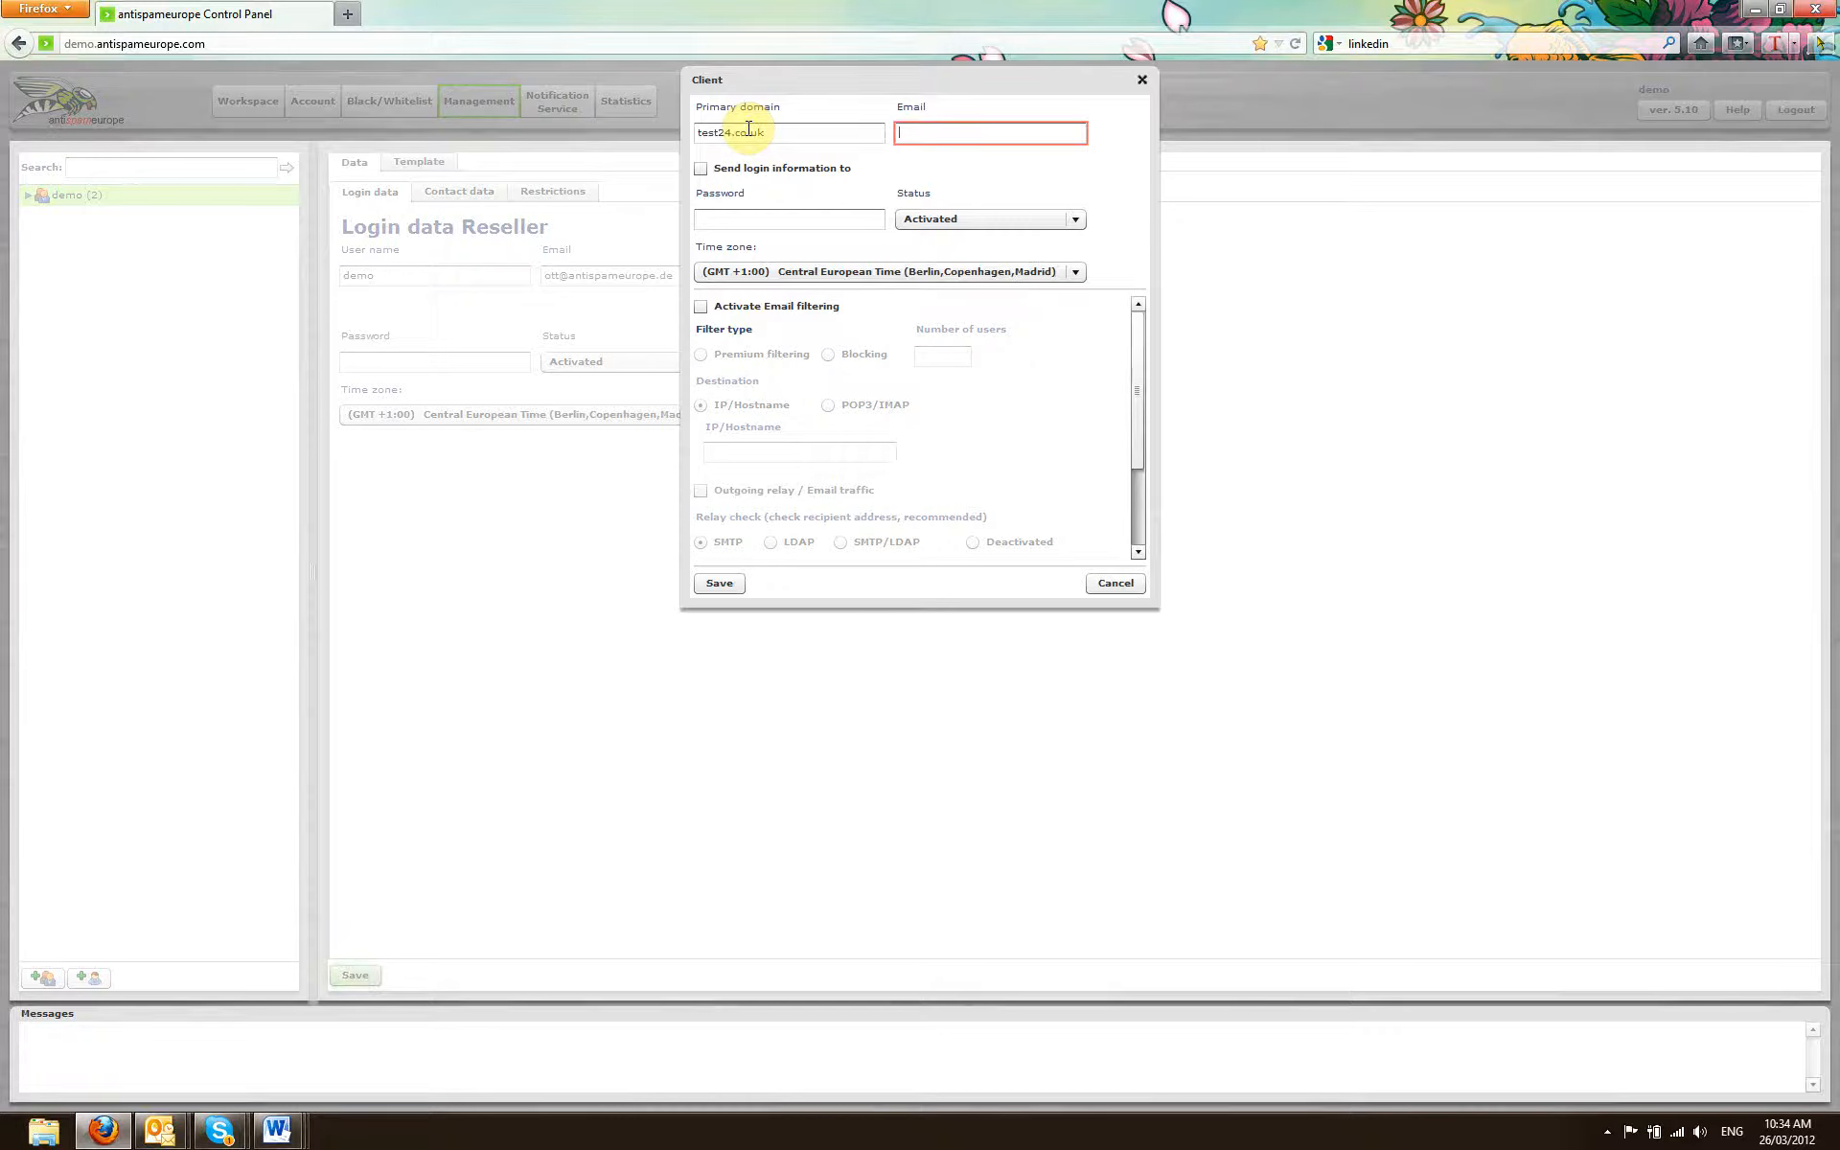
Step: Fill in the new client's e-mail address
type("test@test24.co.uk")
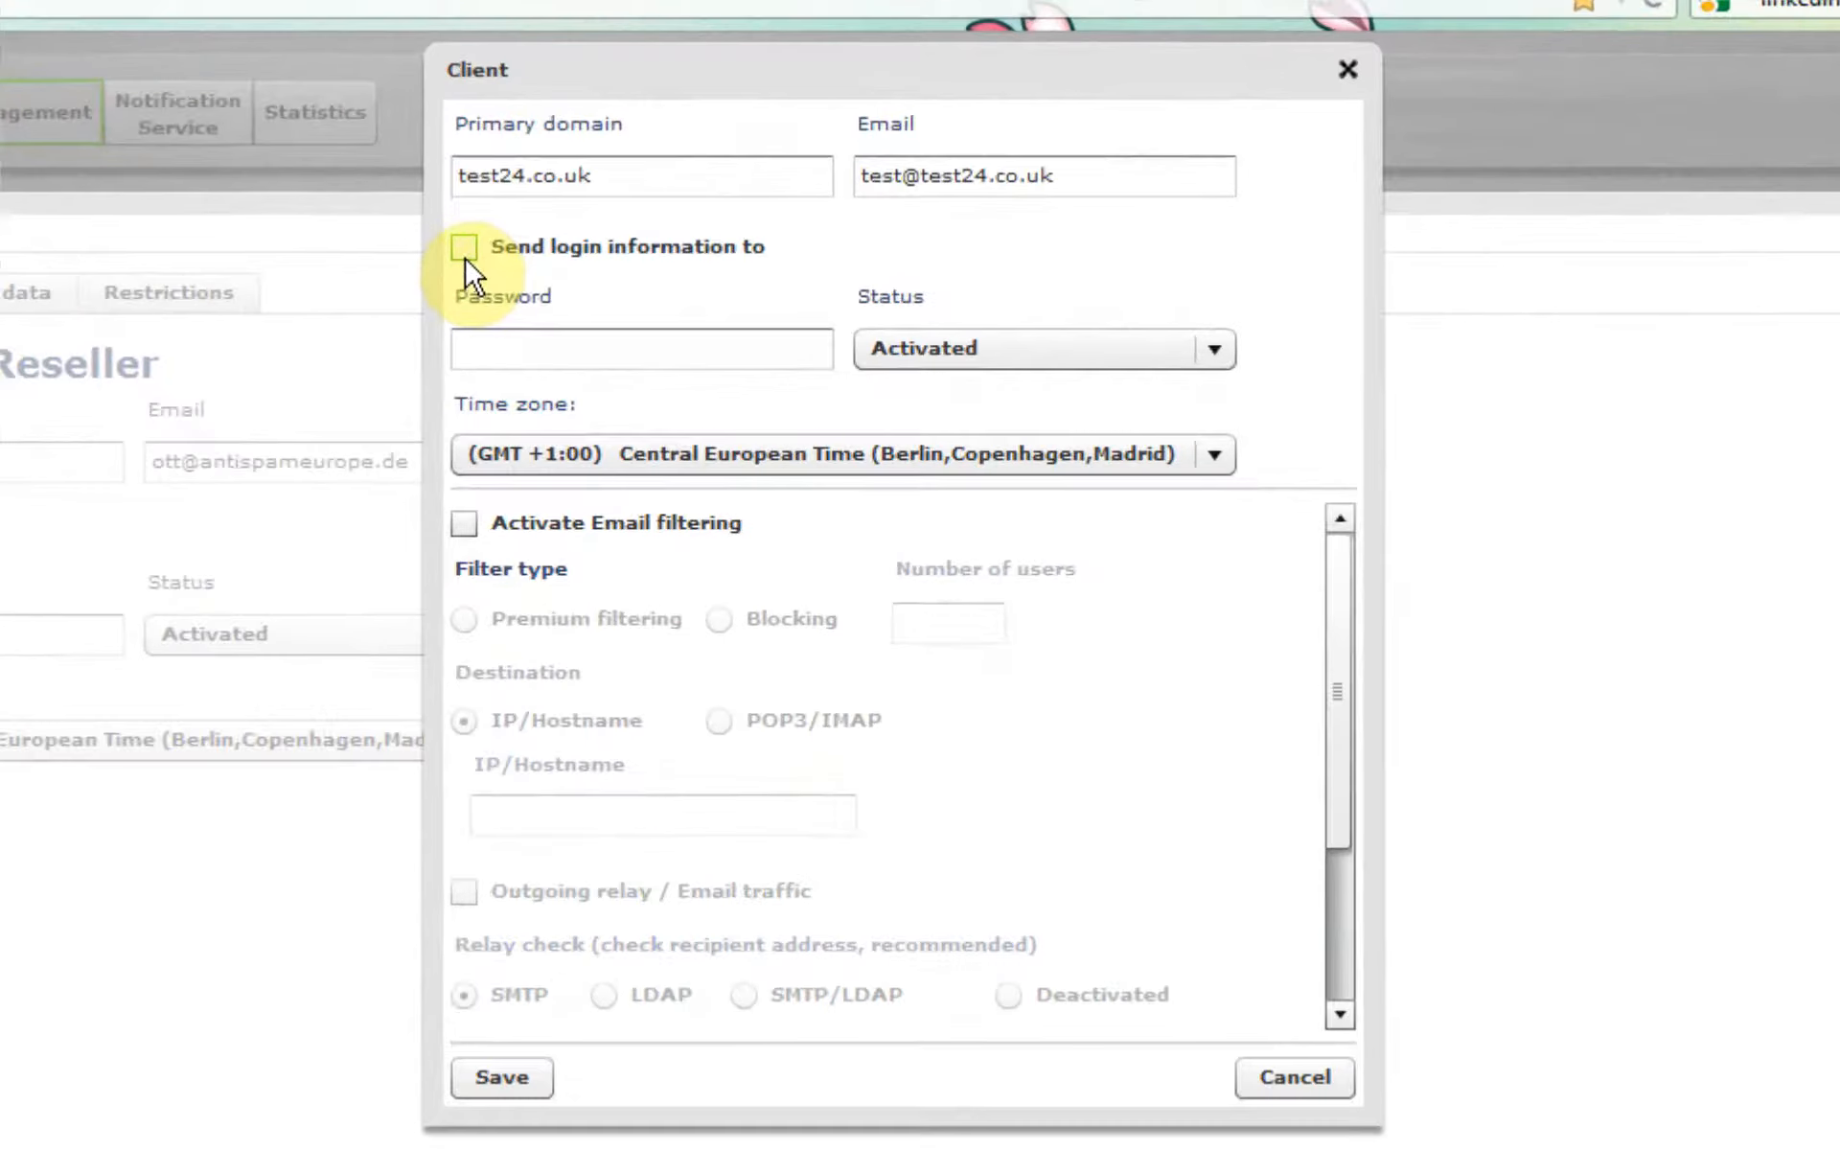
Step: Enter the client's password and set the time zone to (GMT +/- 0) Western Europe Time (London,Lisbon,Casablanca)
left_click(485, 340)
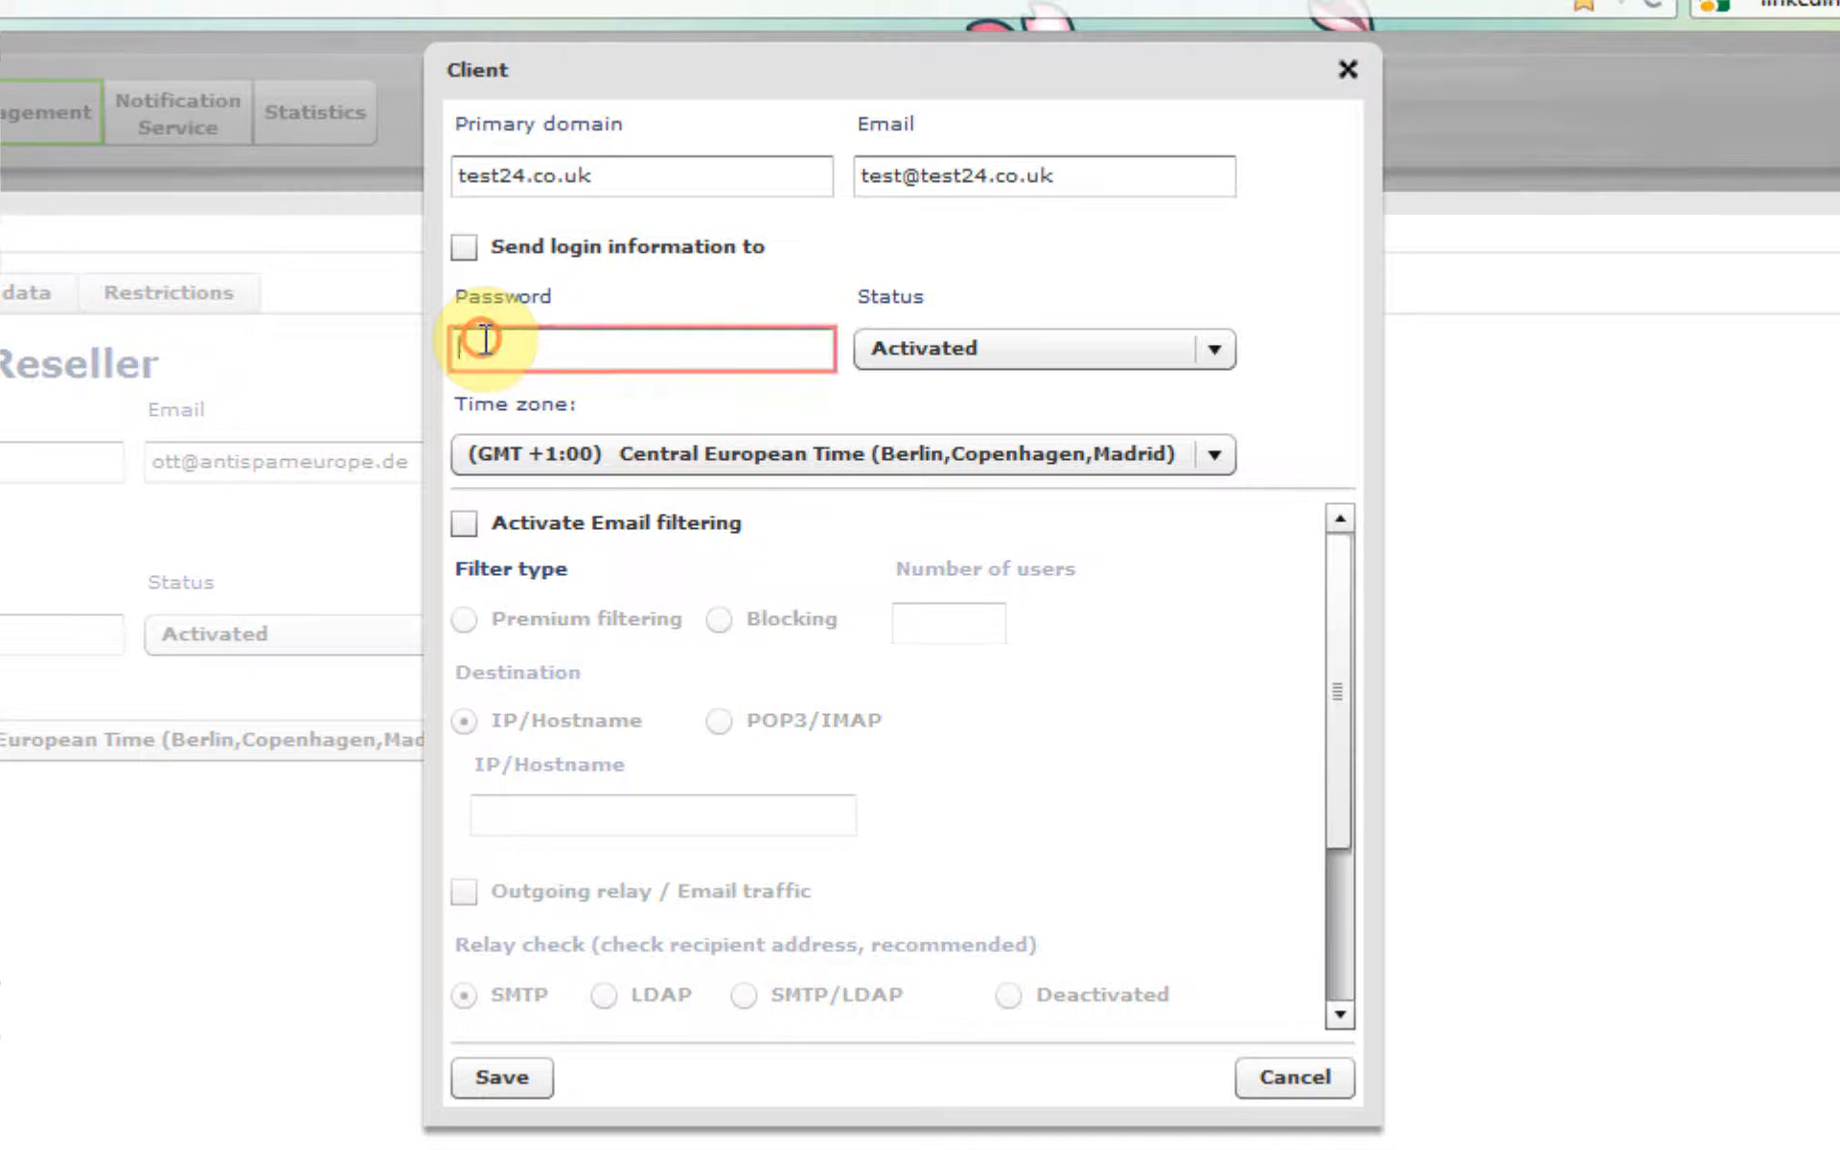
type("********")
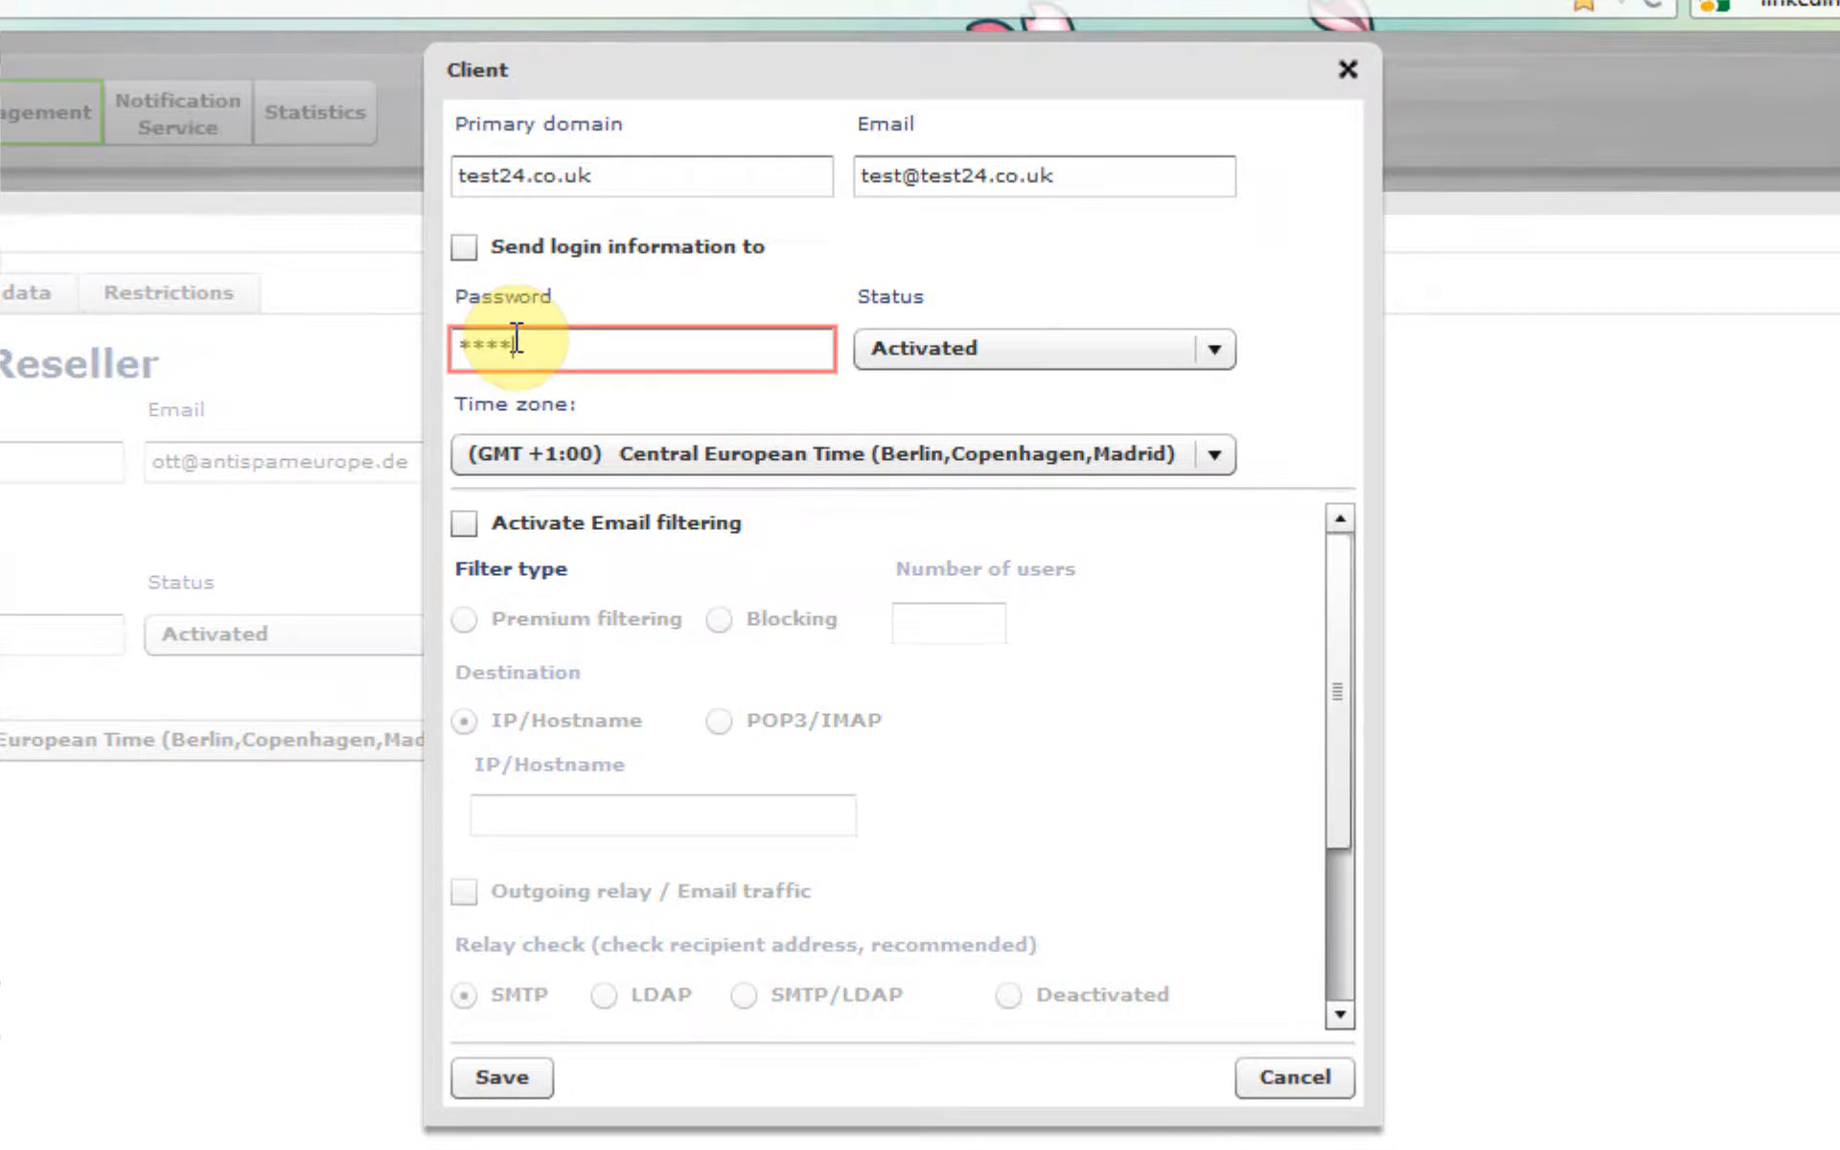
left_click(644, 460)
left_click(644, 496)
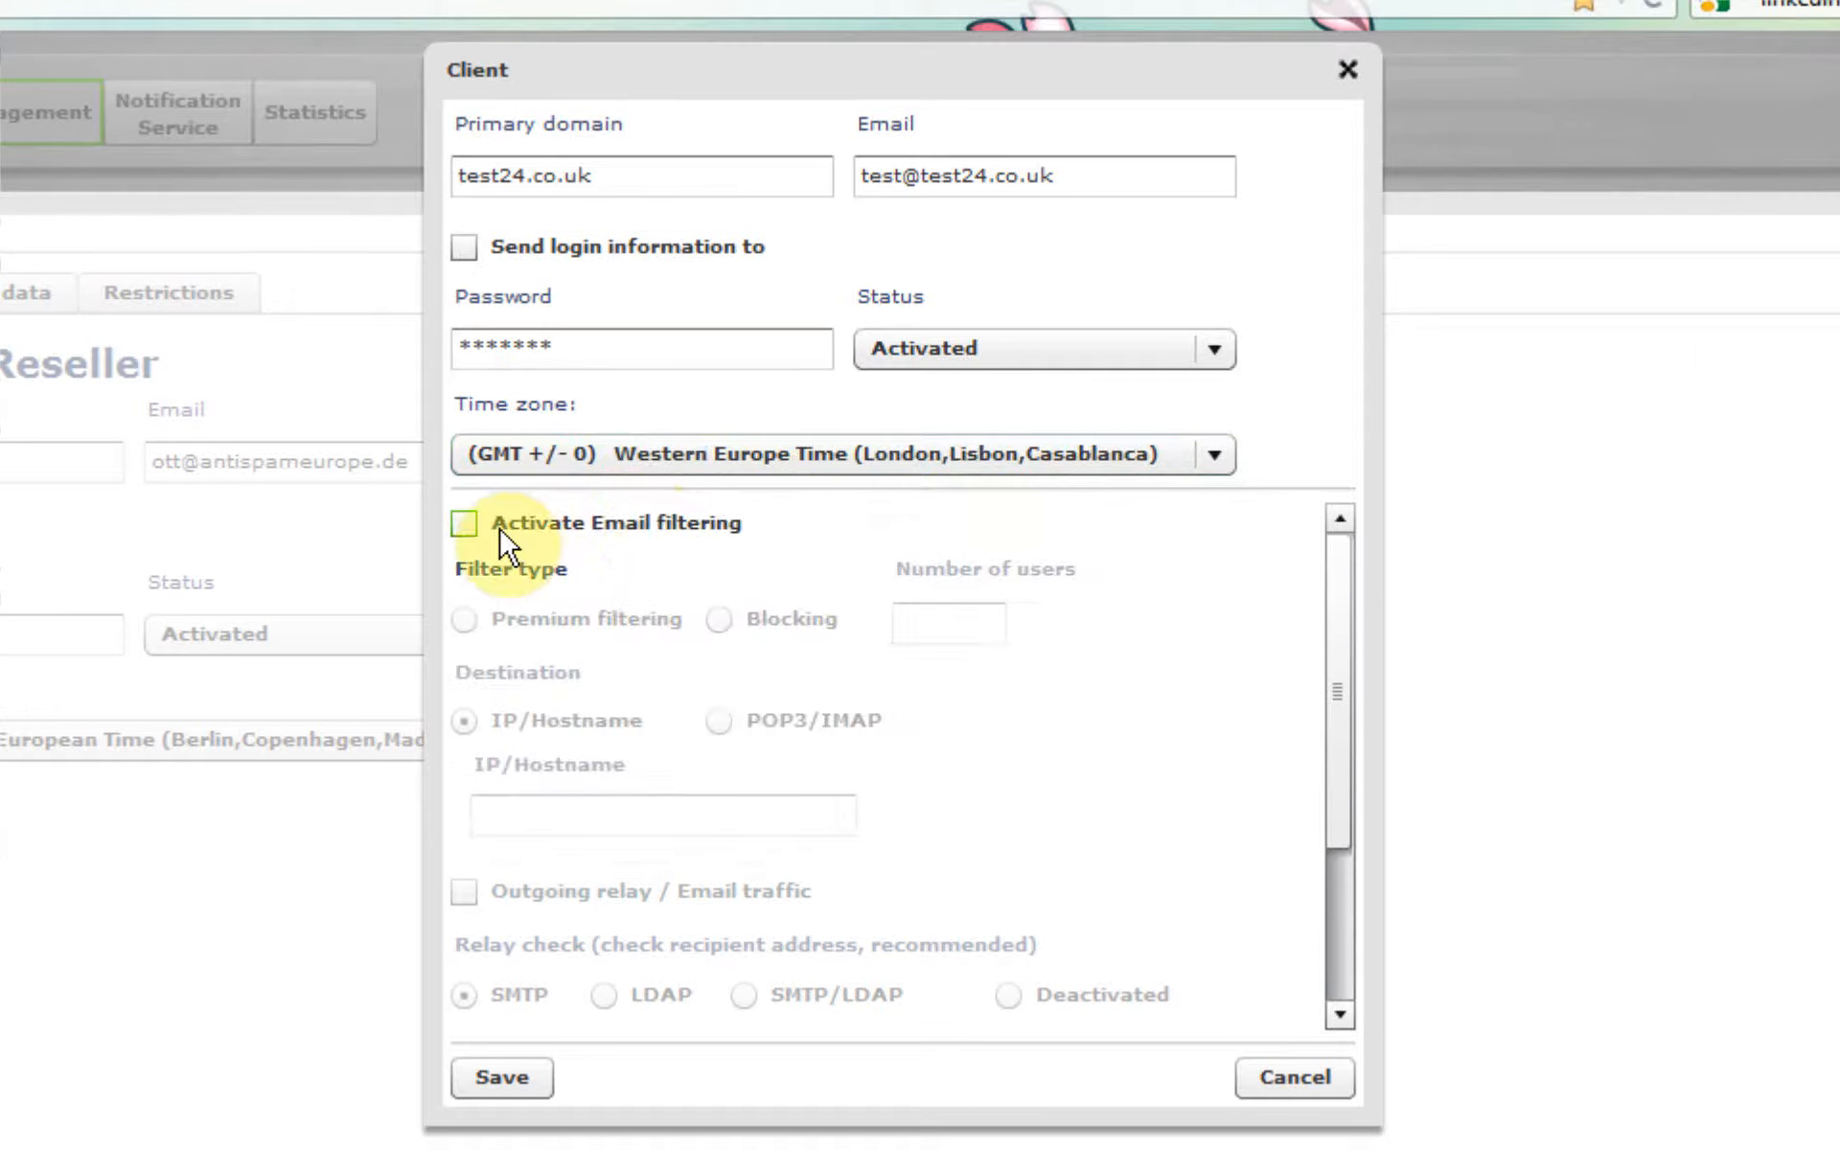
Step: Activate email filtering for the client with Premium filtering and 10 users, accepting the filter type notice
left_click(463, 525)
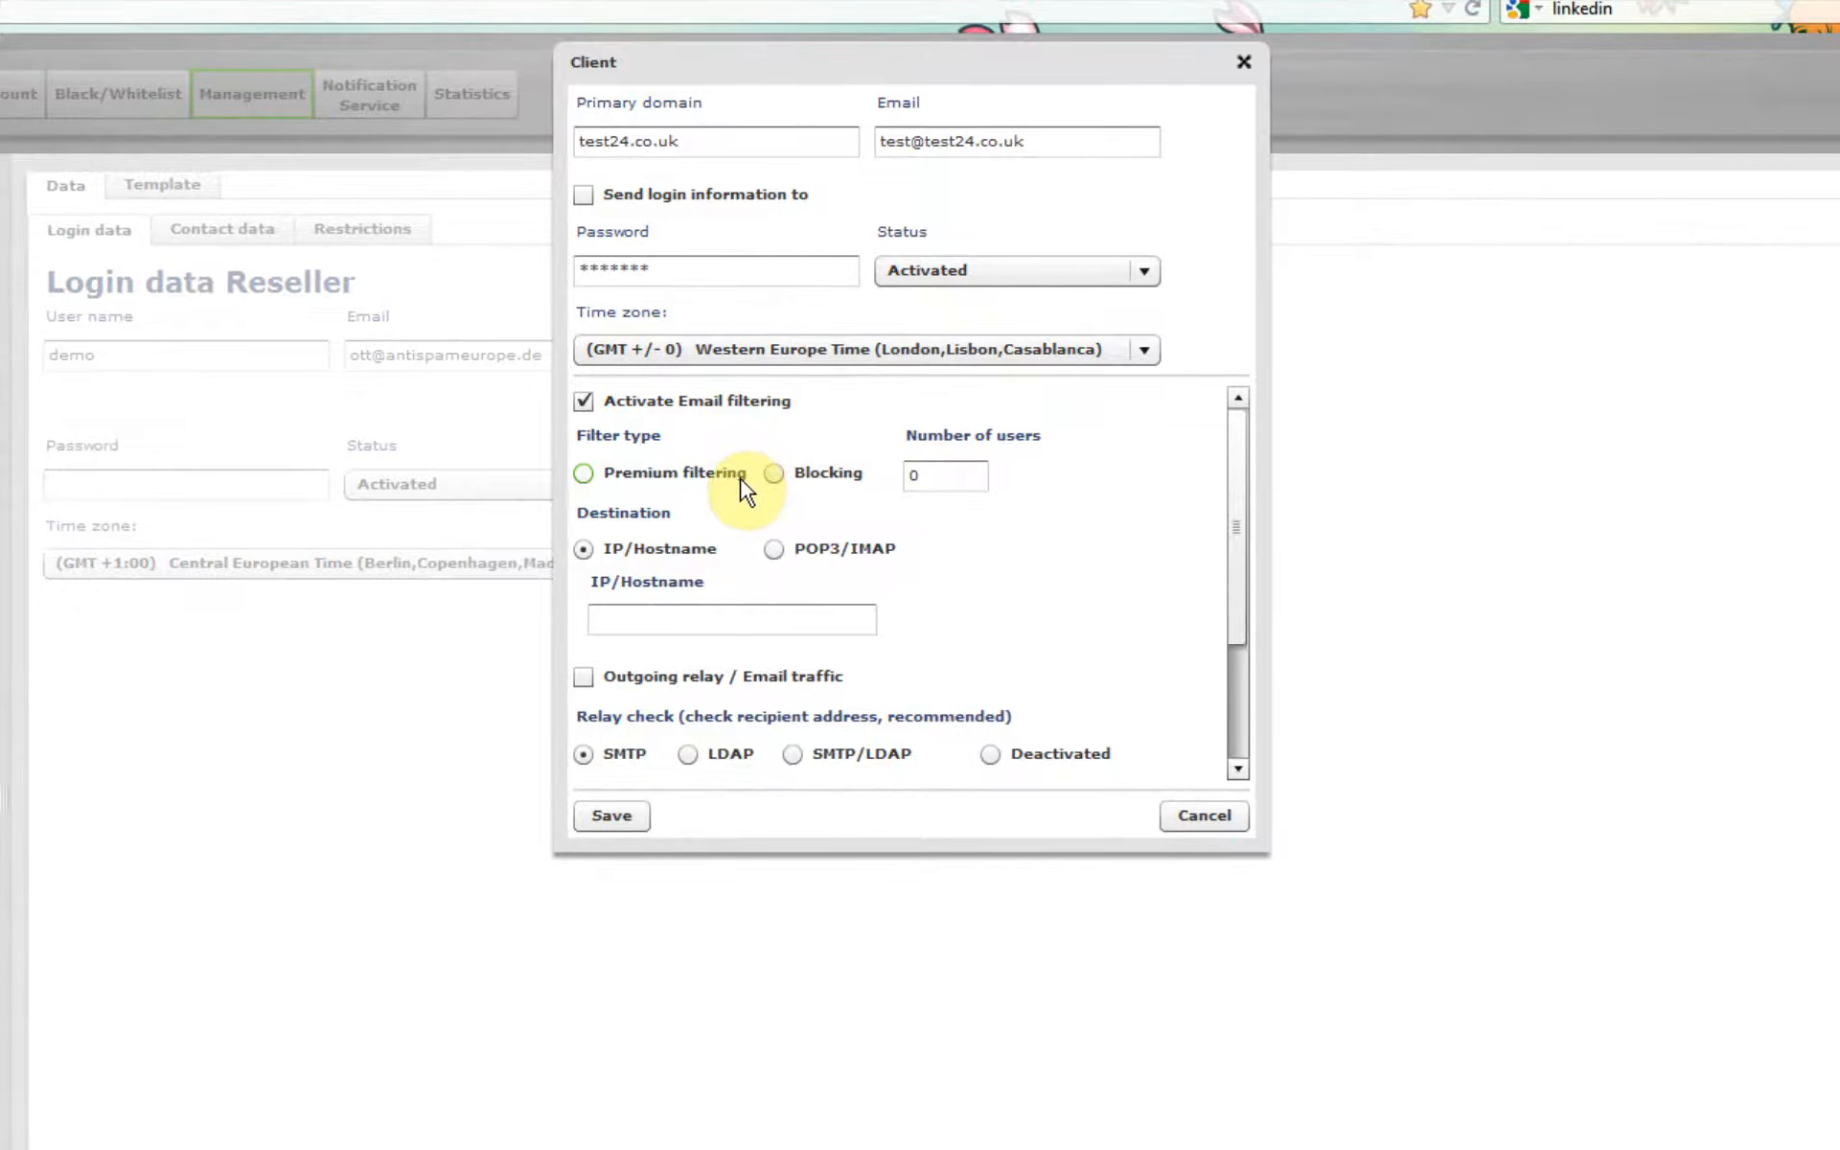
left_click(584, 474)
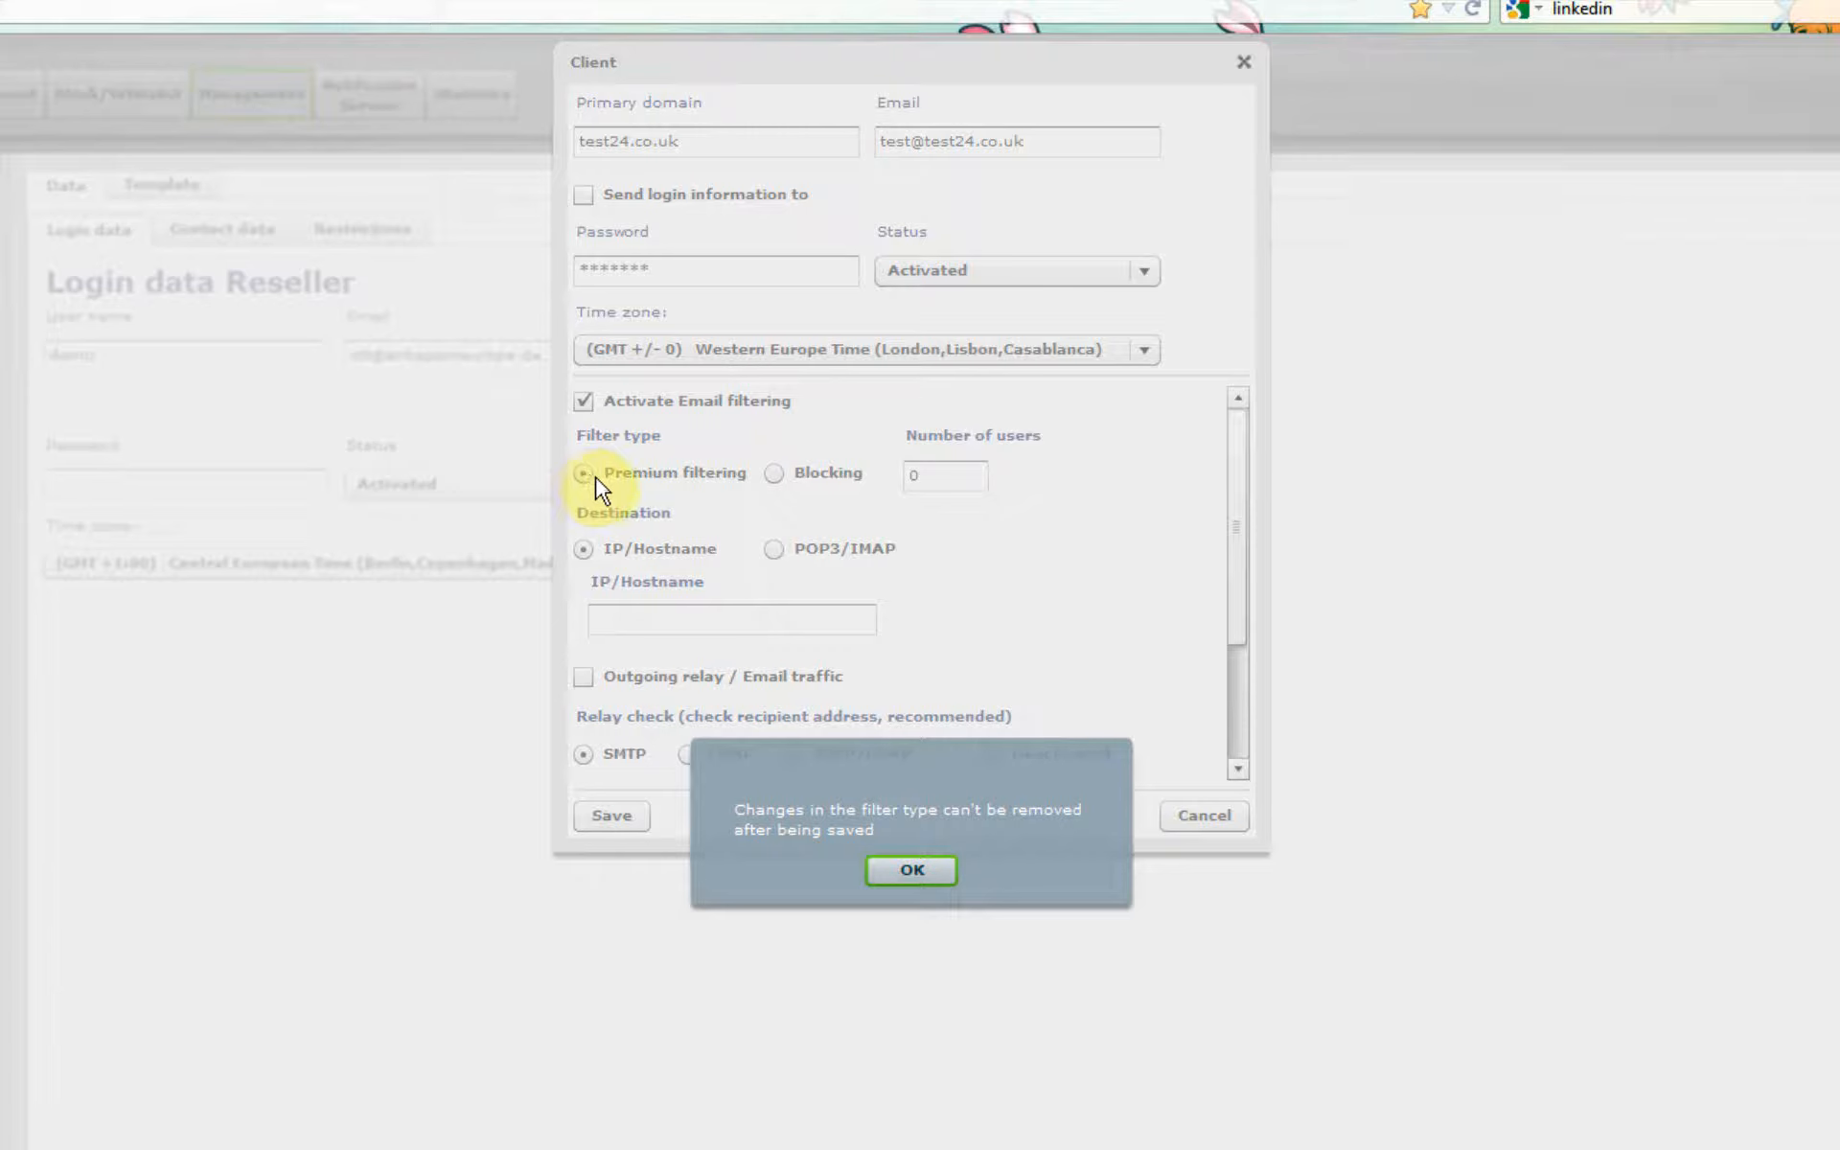
left_click(894, 871)
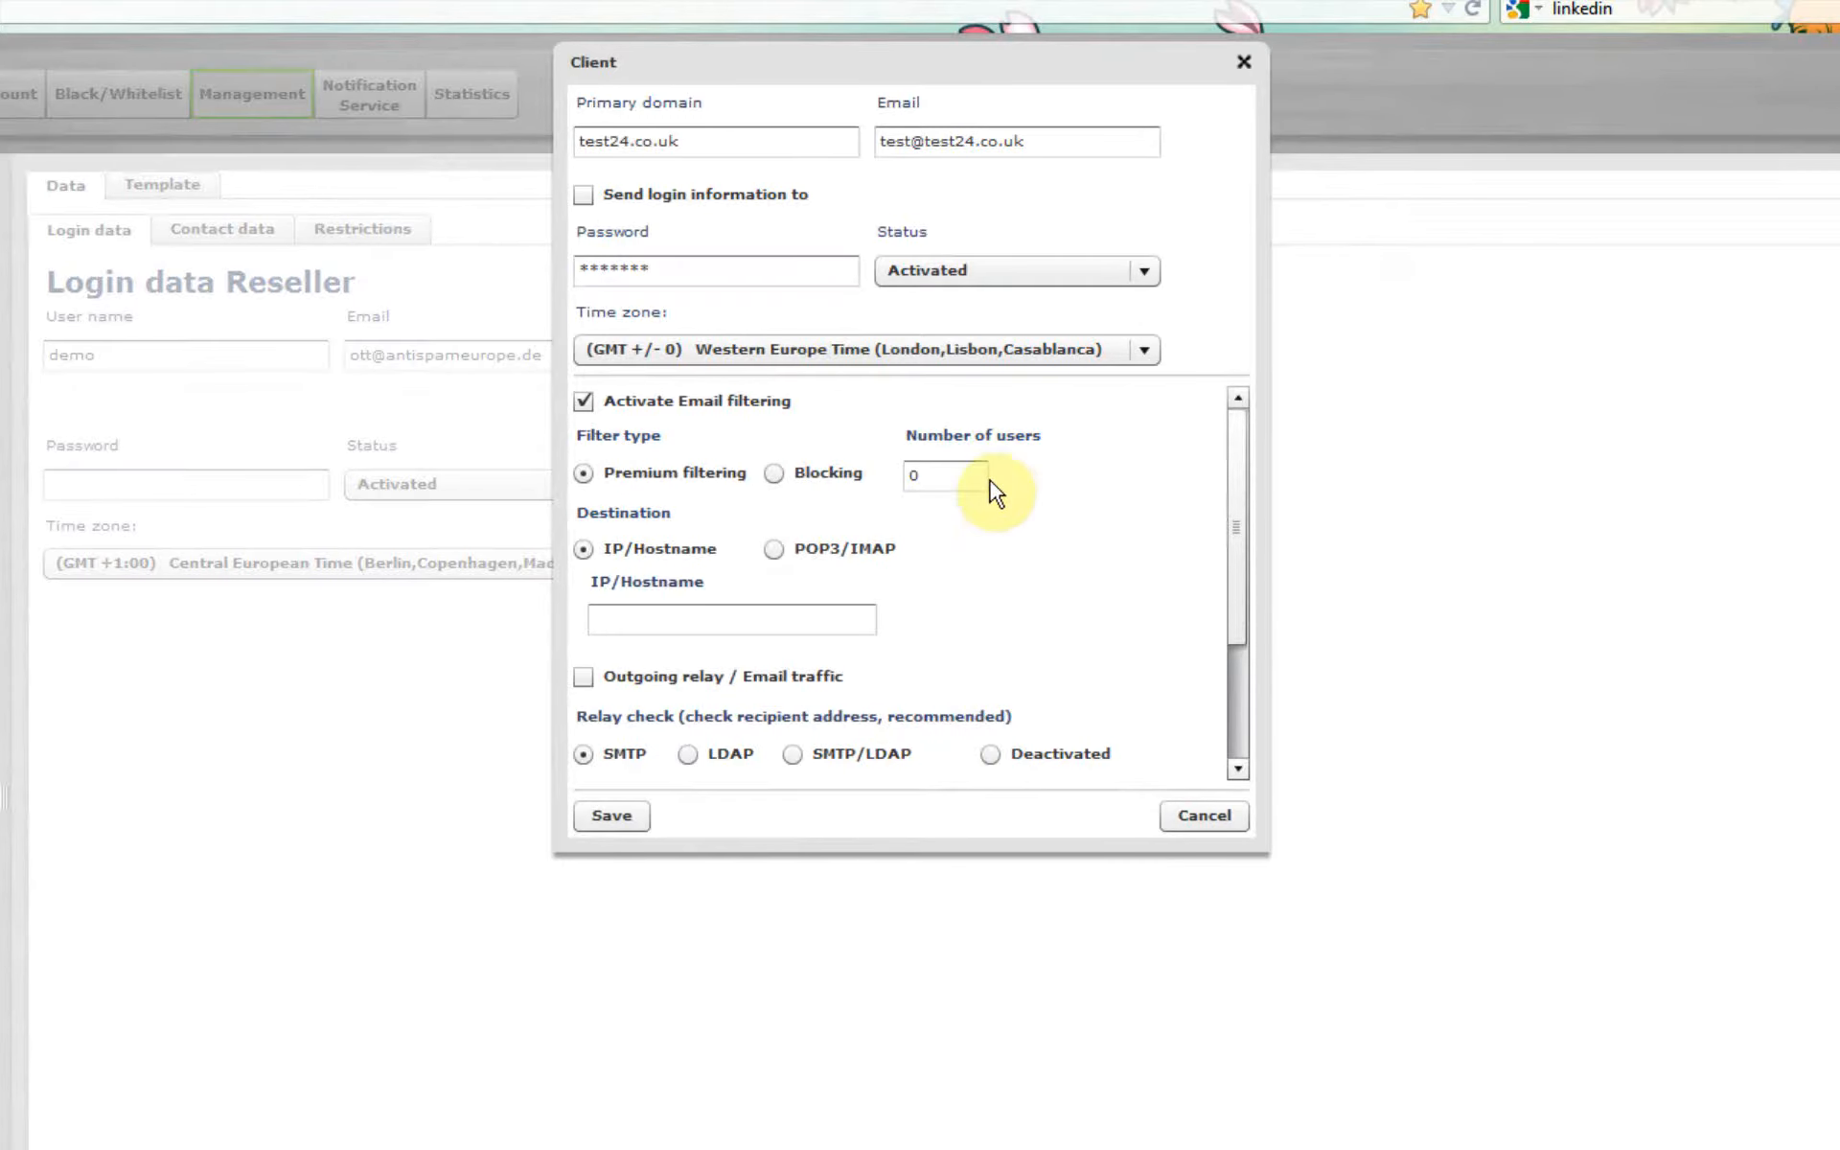
left_click(940, 477)
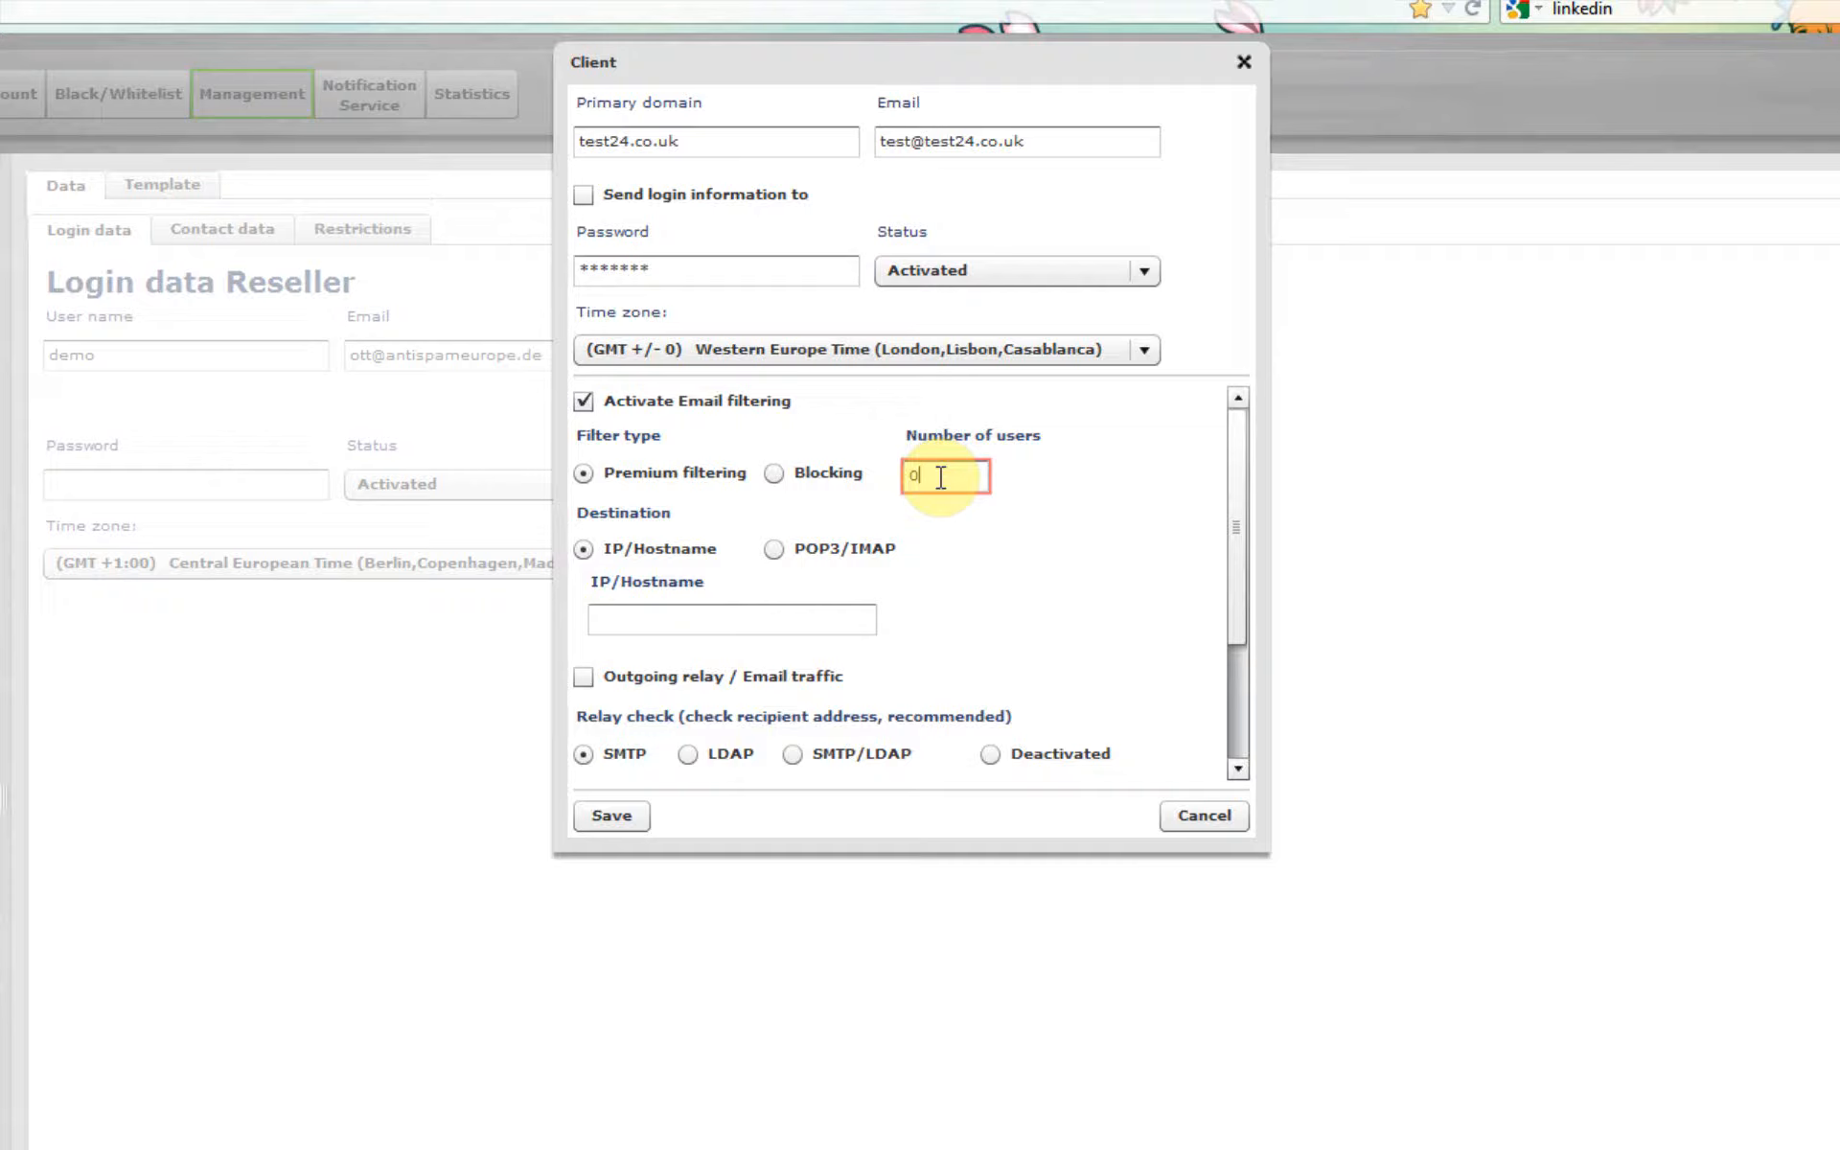
key("BackSpace")
type("10")
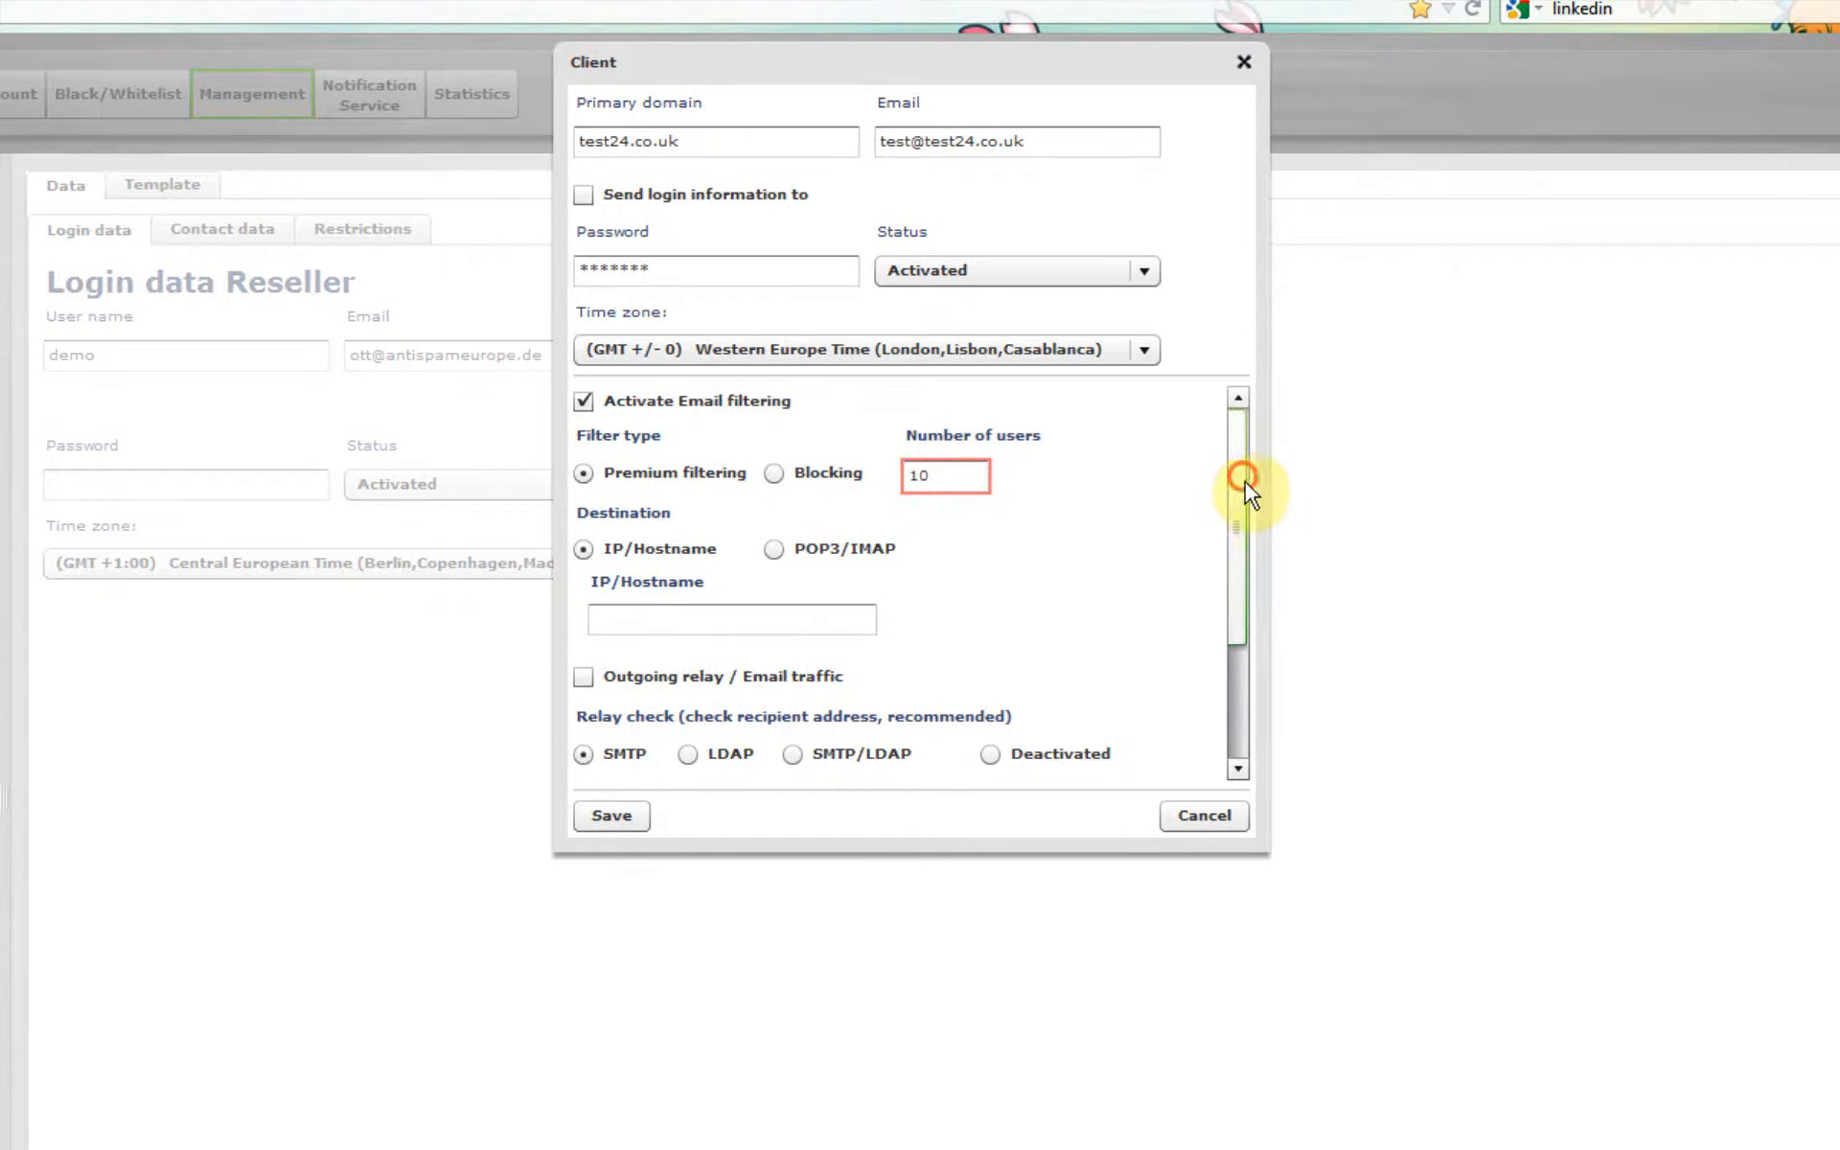
Step: Set the destination IP/Hostname to mail.test24.co.uk
left_click_drag(1245, 481, 1241, 537)
left_click(639, 515)
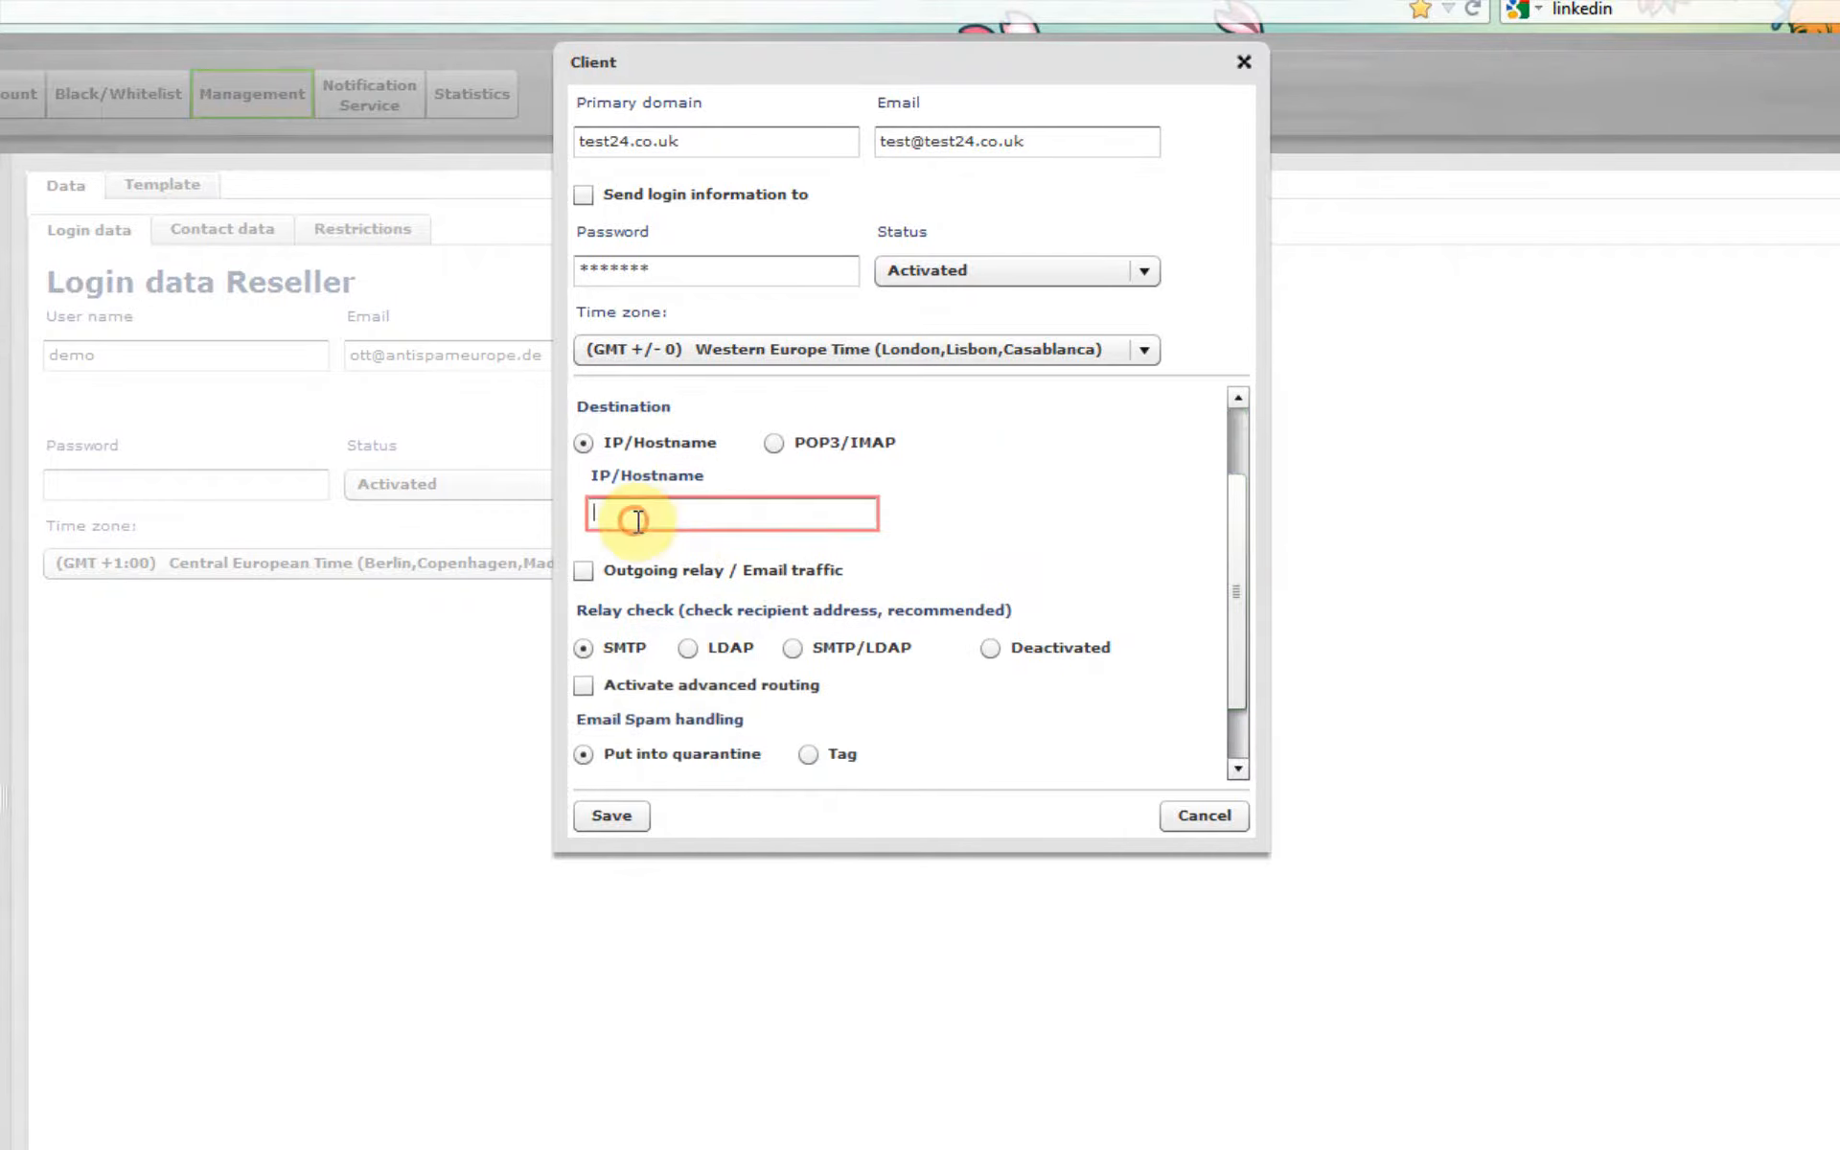
type("mail.test24")
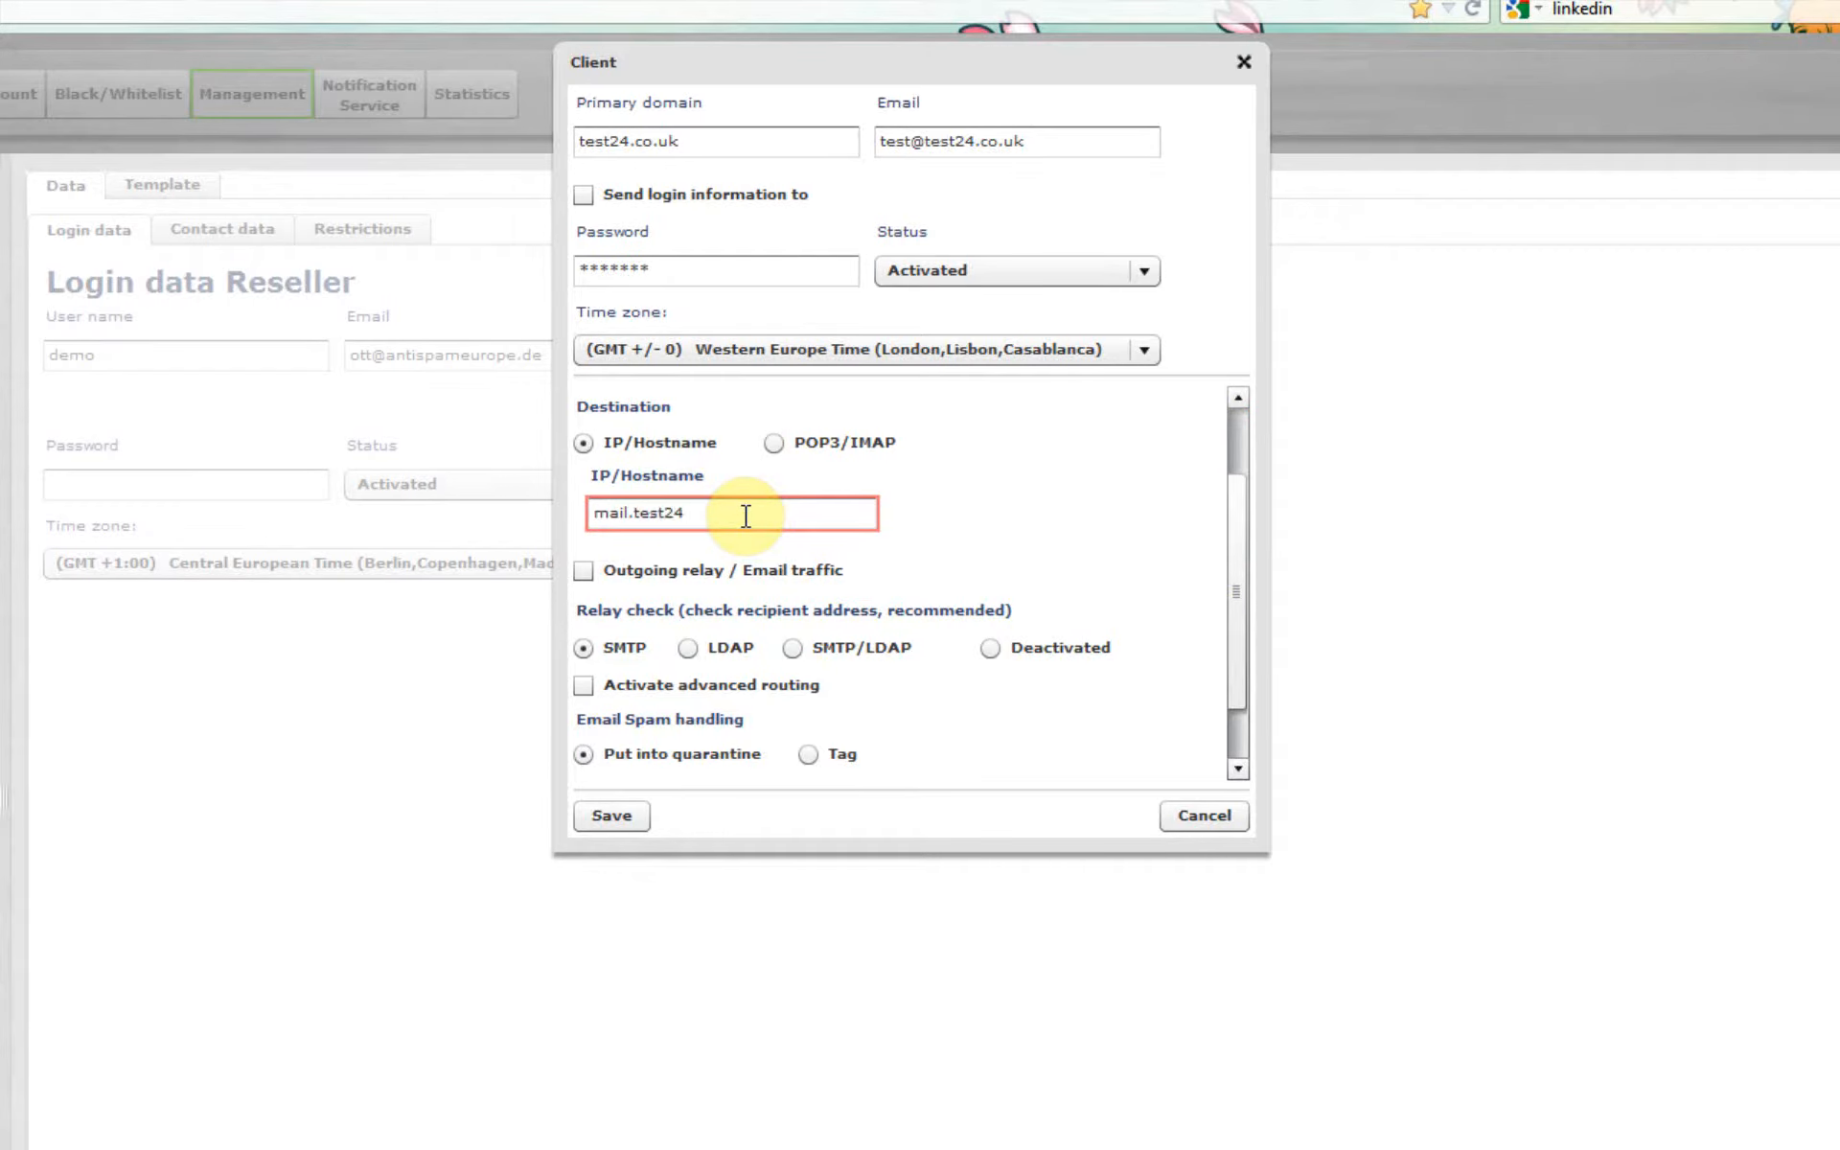
type(".co.uk")
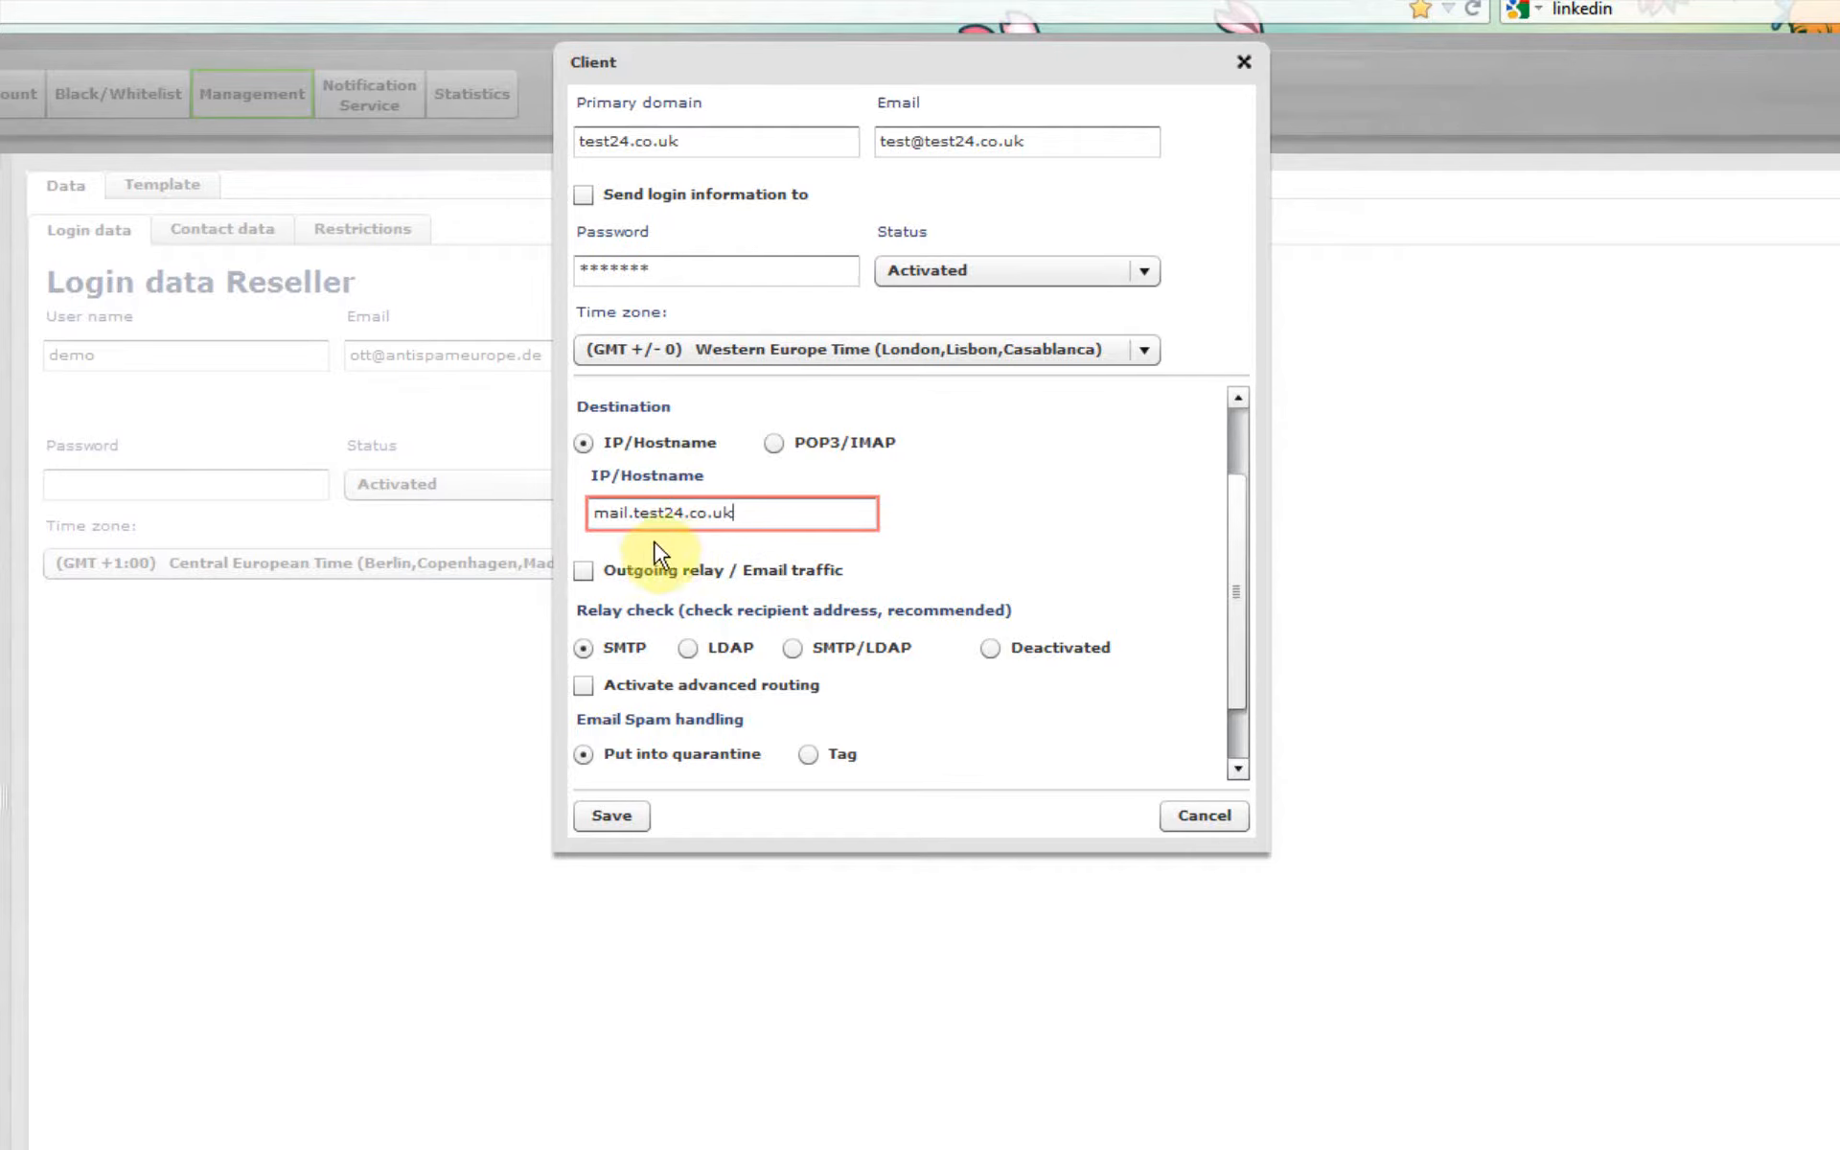
Step: Enable outgoing relay / email traffic with the IP address 101.101.1.1
left_click(582, 573)
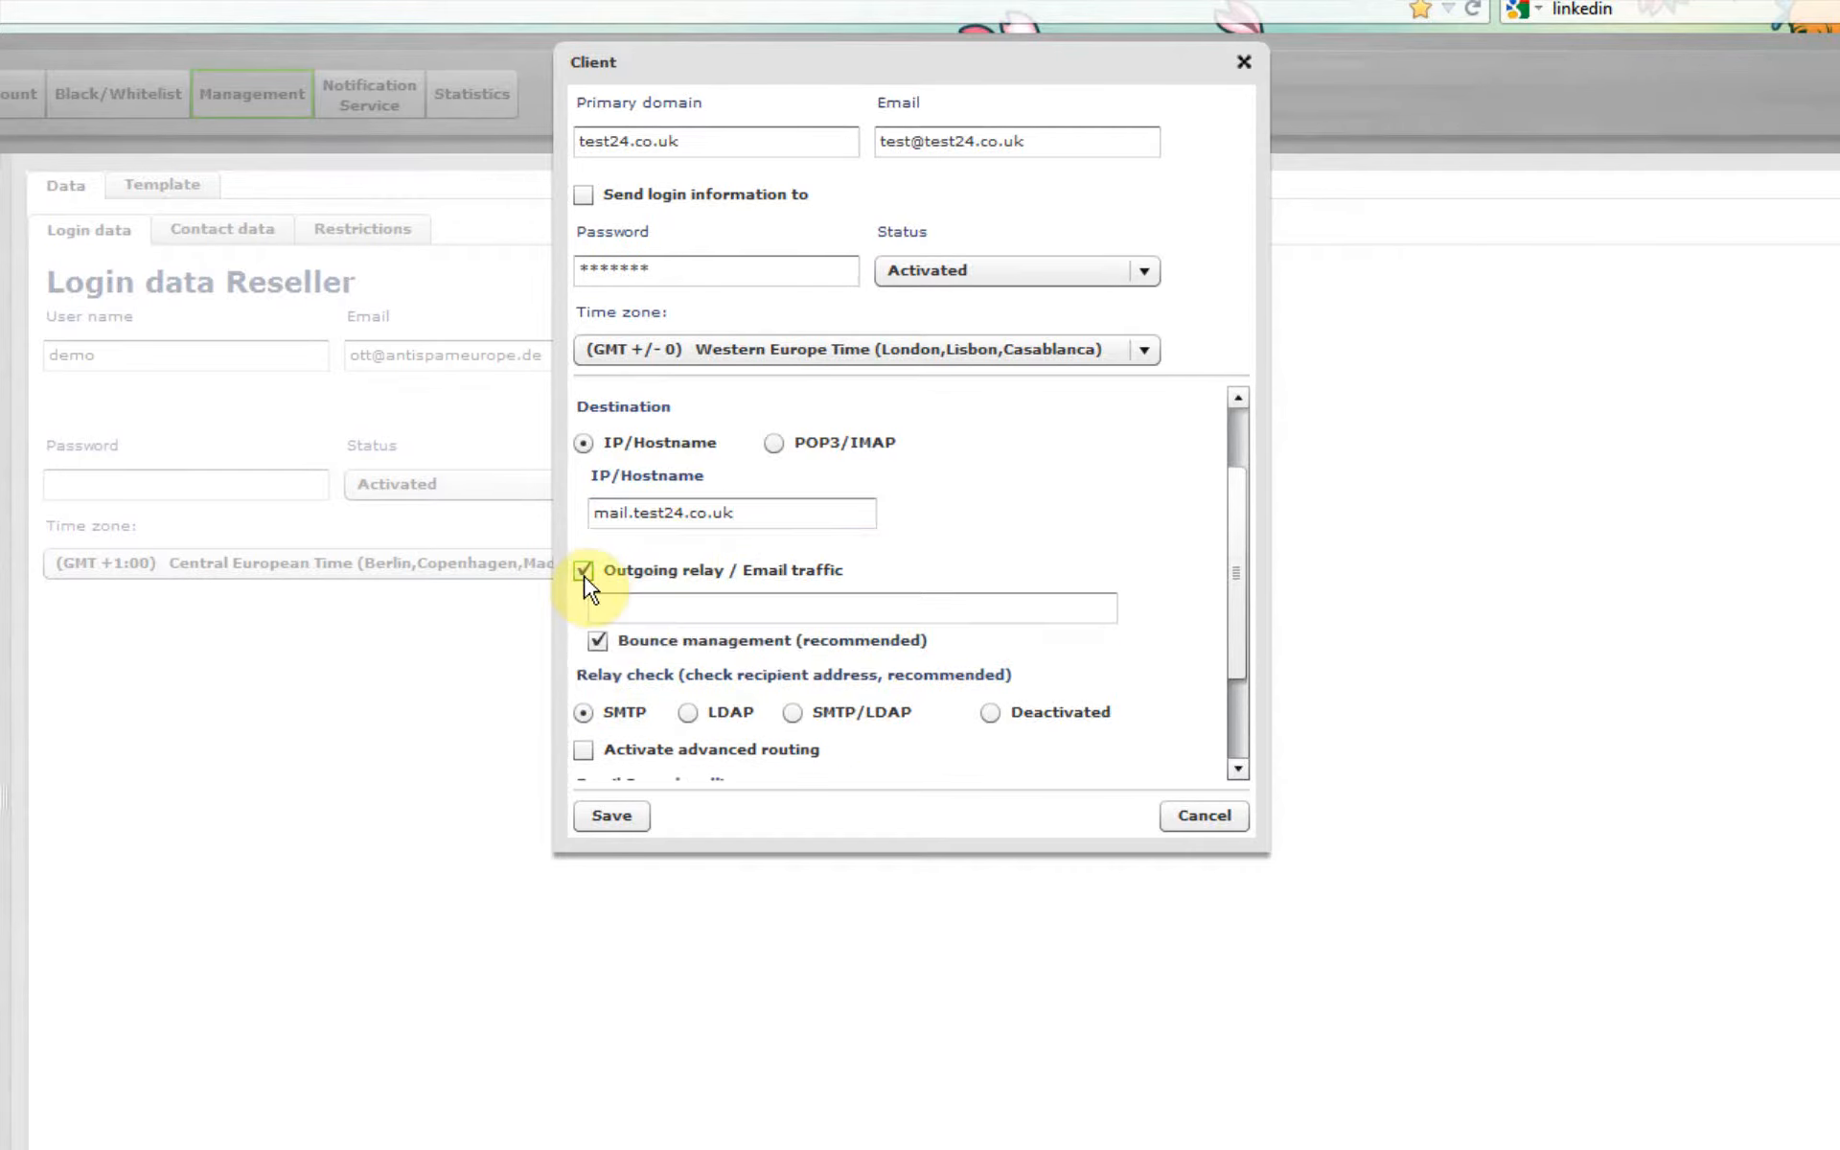
left_click(649, 605)
type("101.101.1.1")
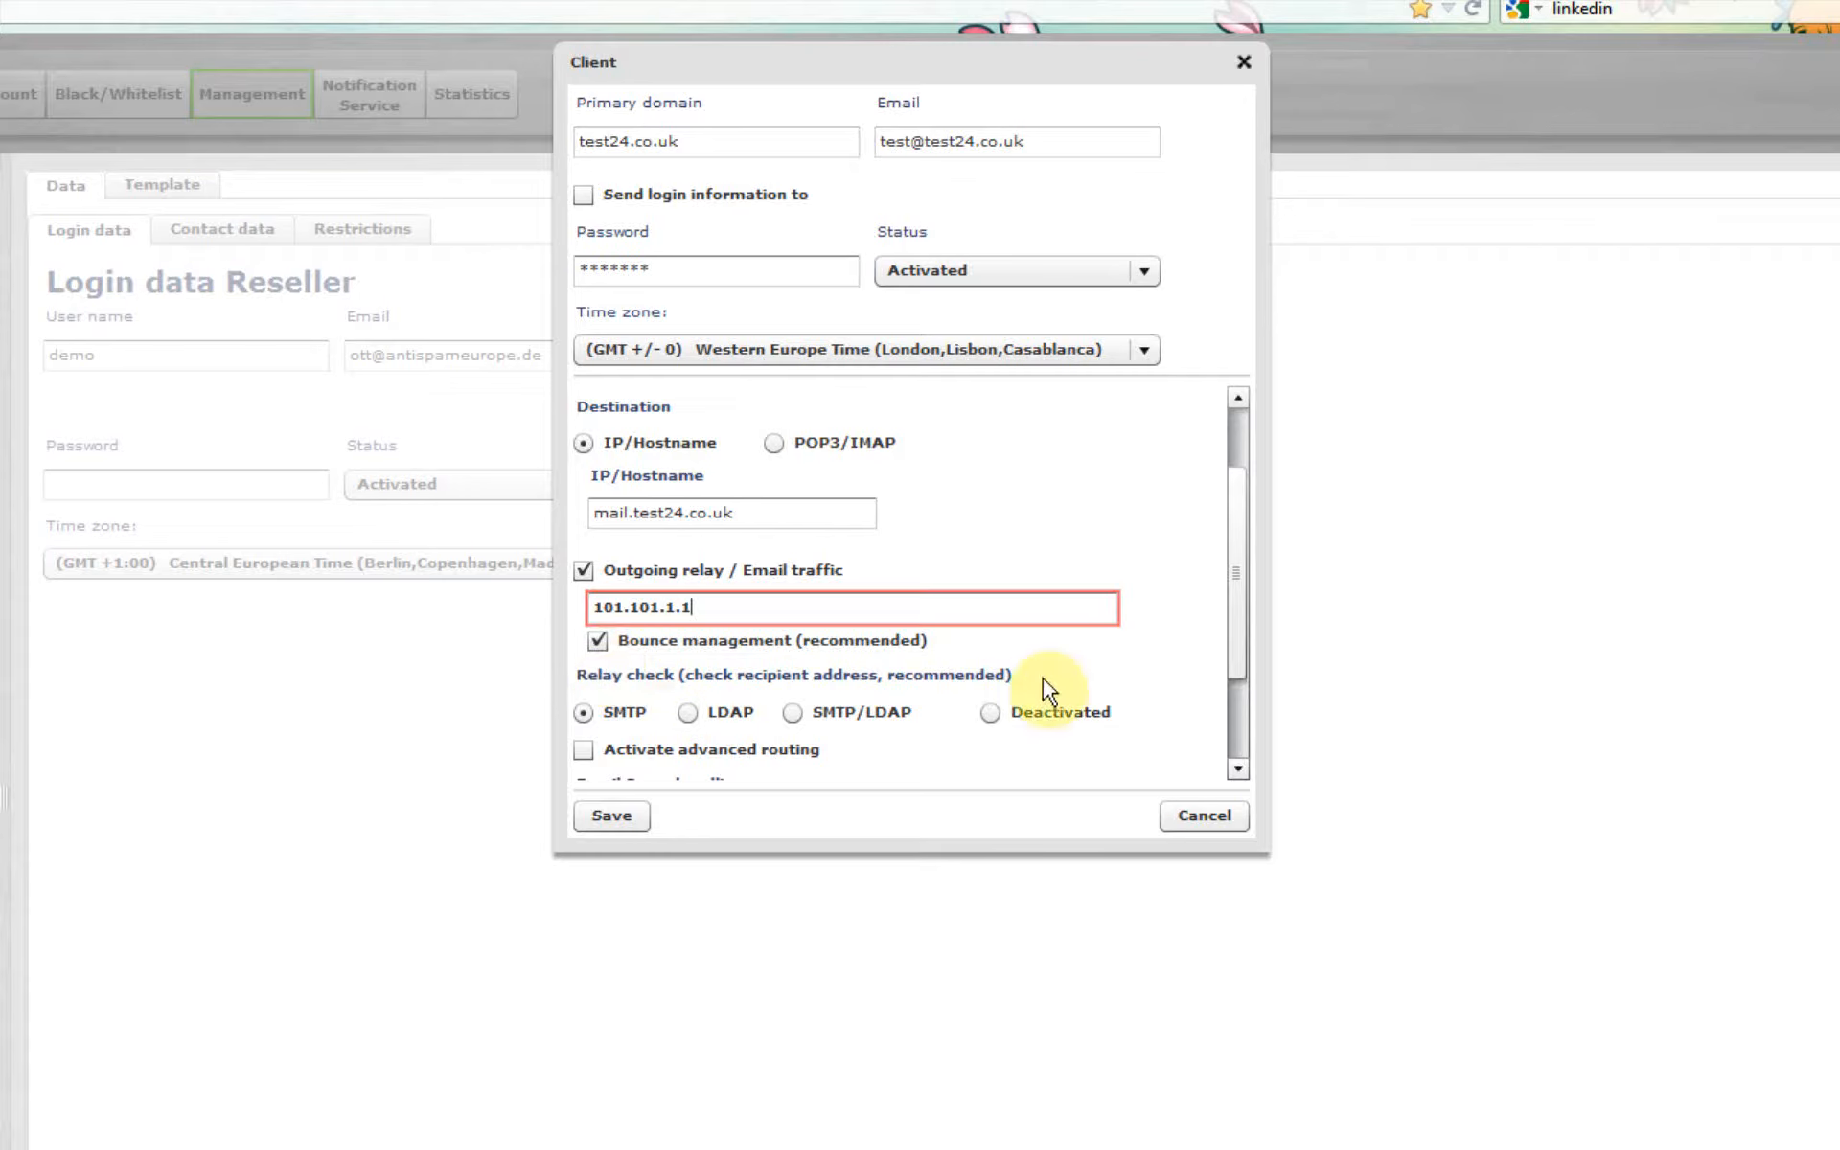
Step: Activate advanced routing for the new client
left_click_drag(1250, 627, 1244, 688)
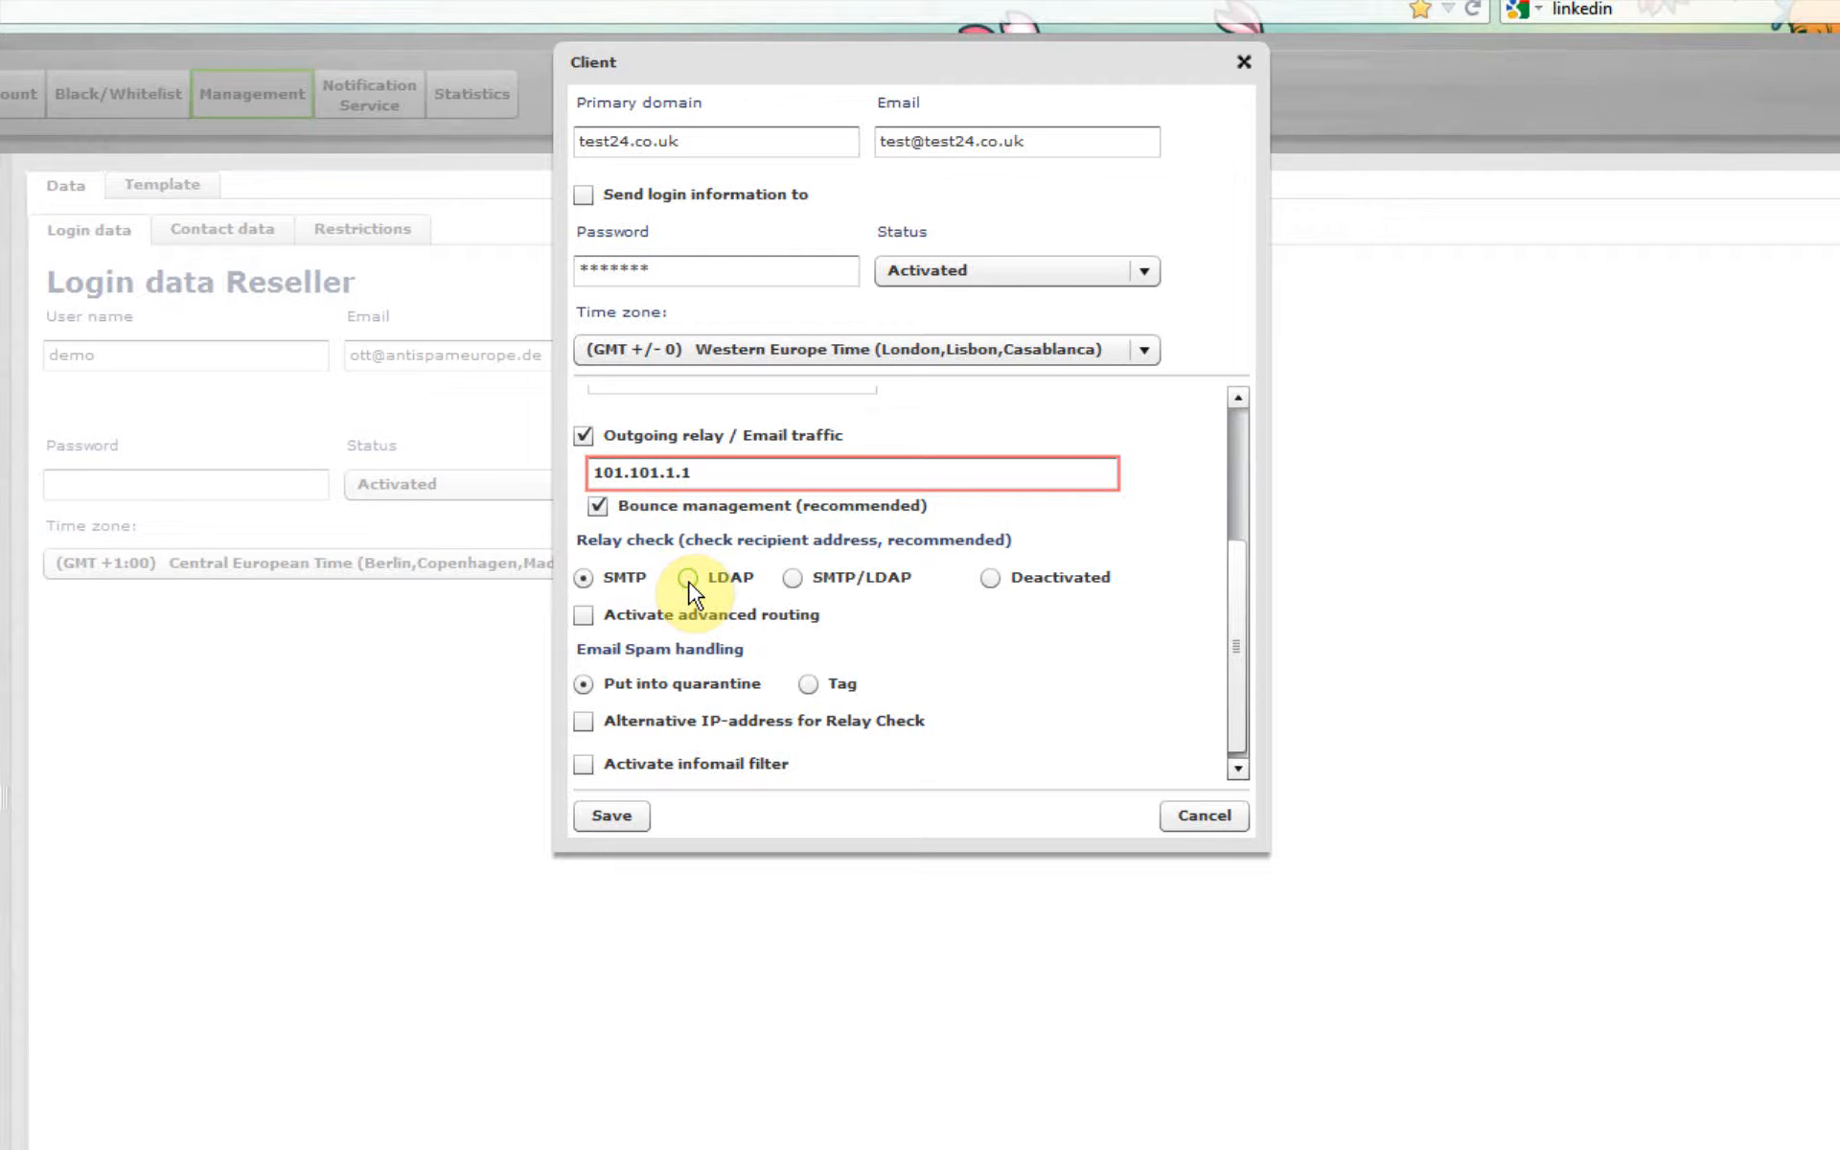
left_click(1245, 582)
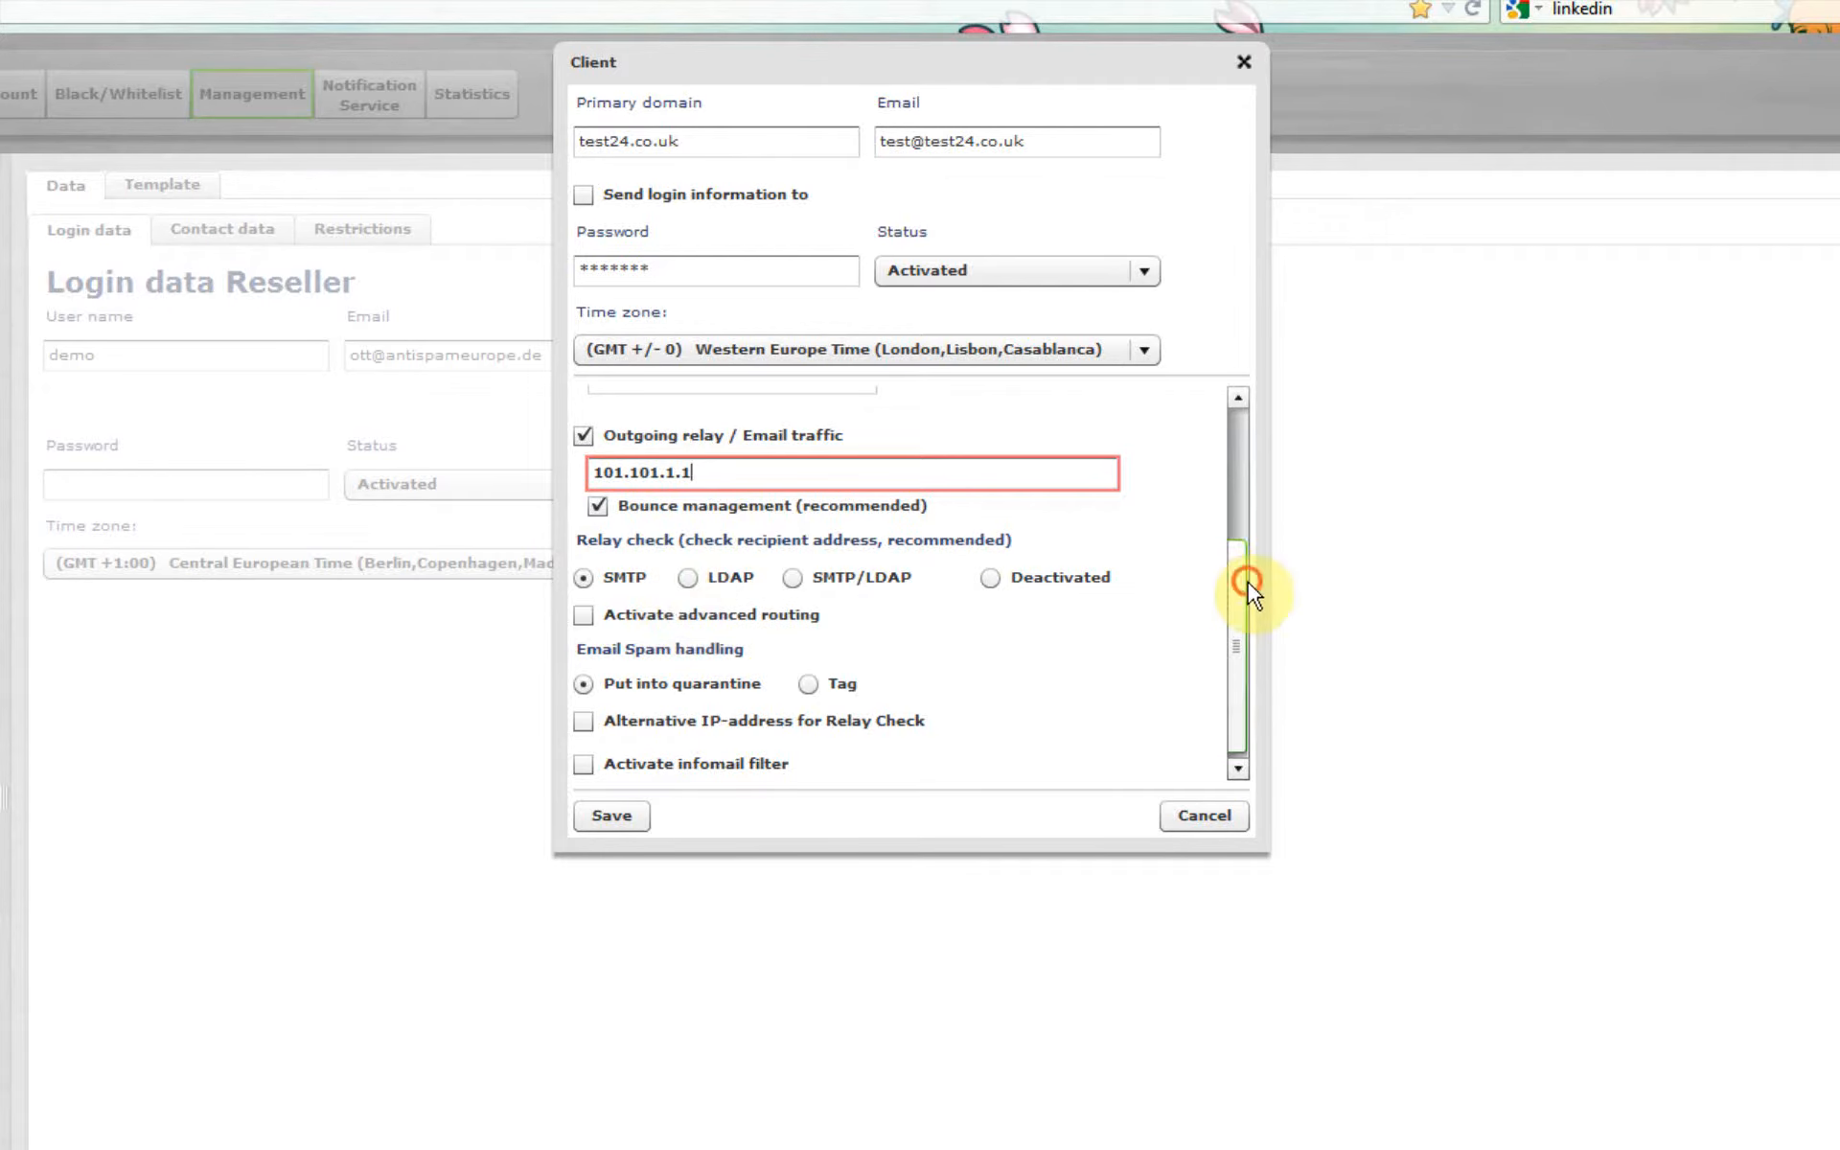
left_click_drag(1248, 583, 1259, 445)
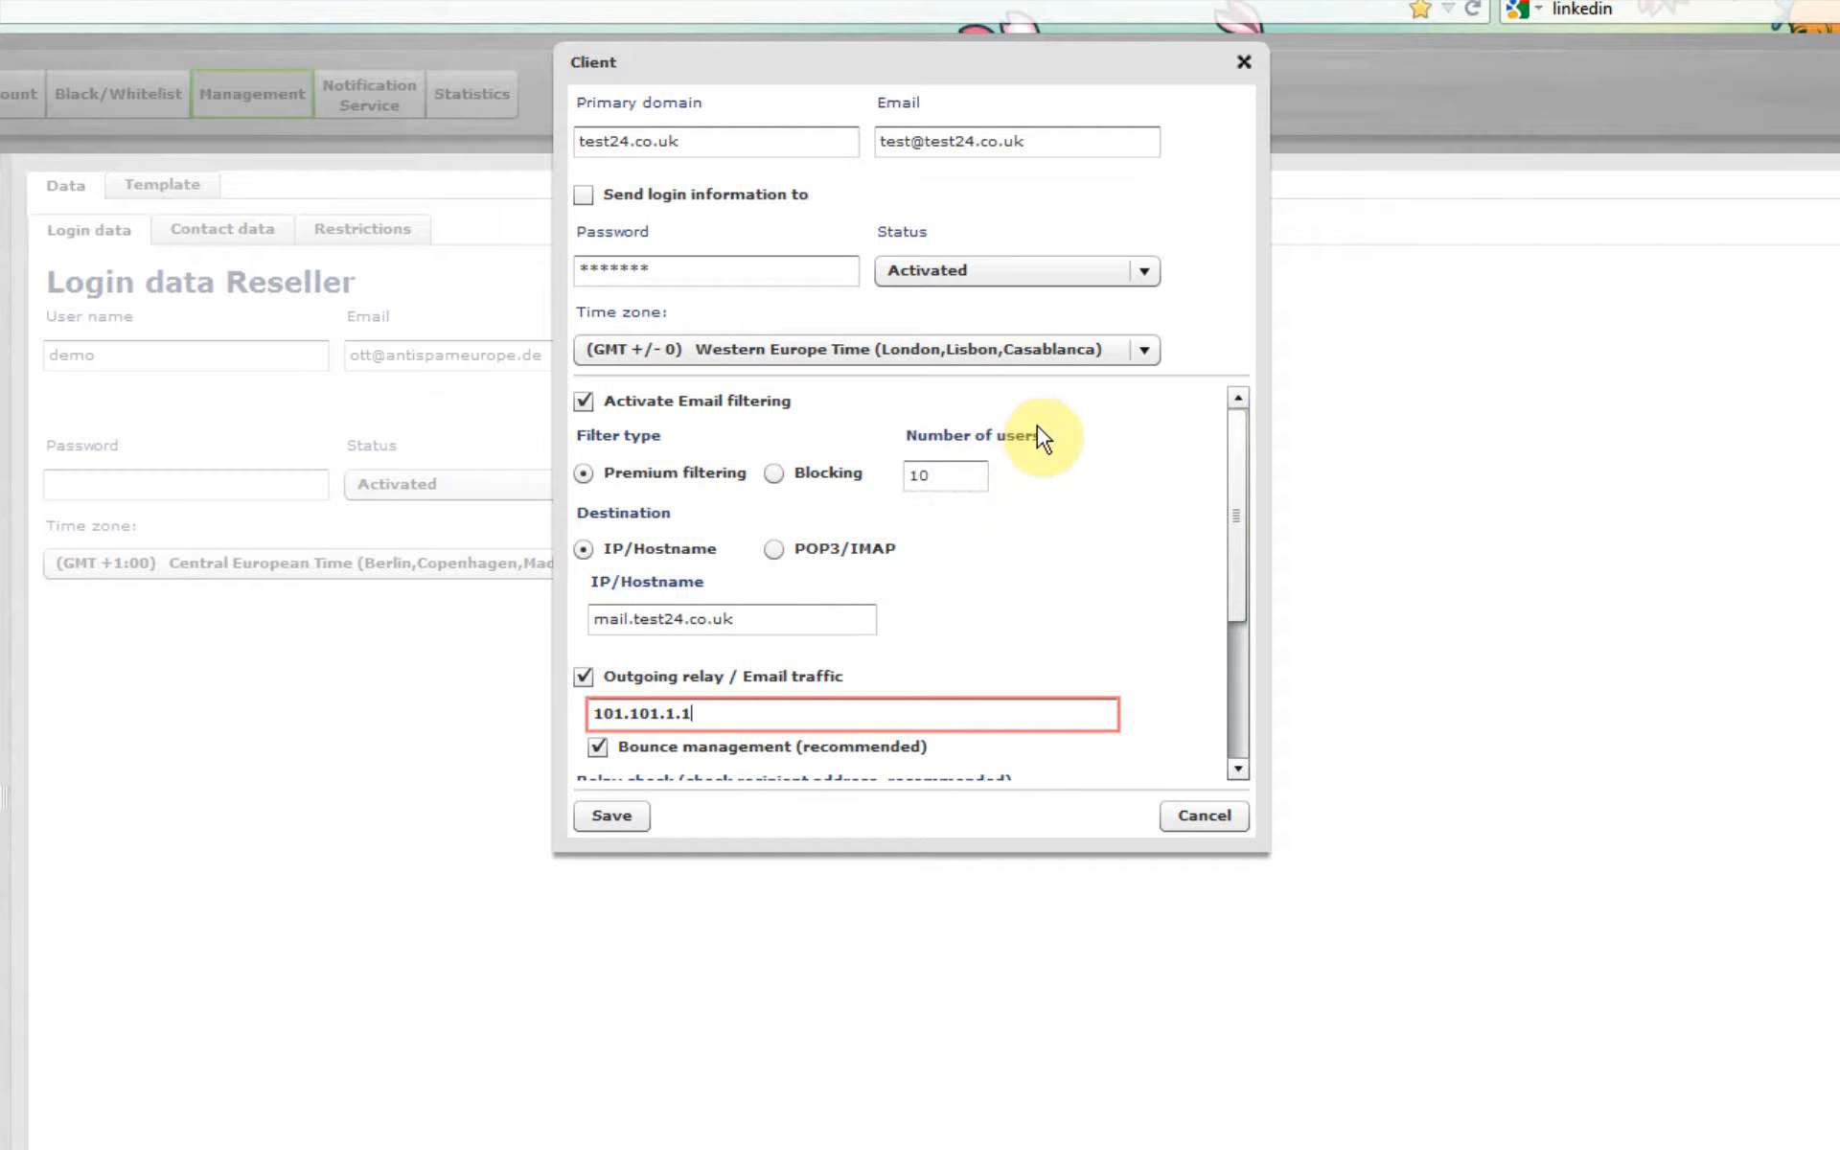
left_click_drag(1234, 493, 1211, 636)
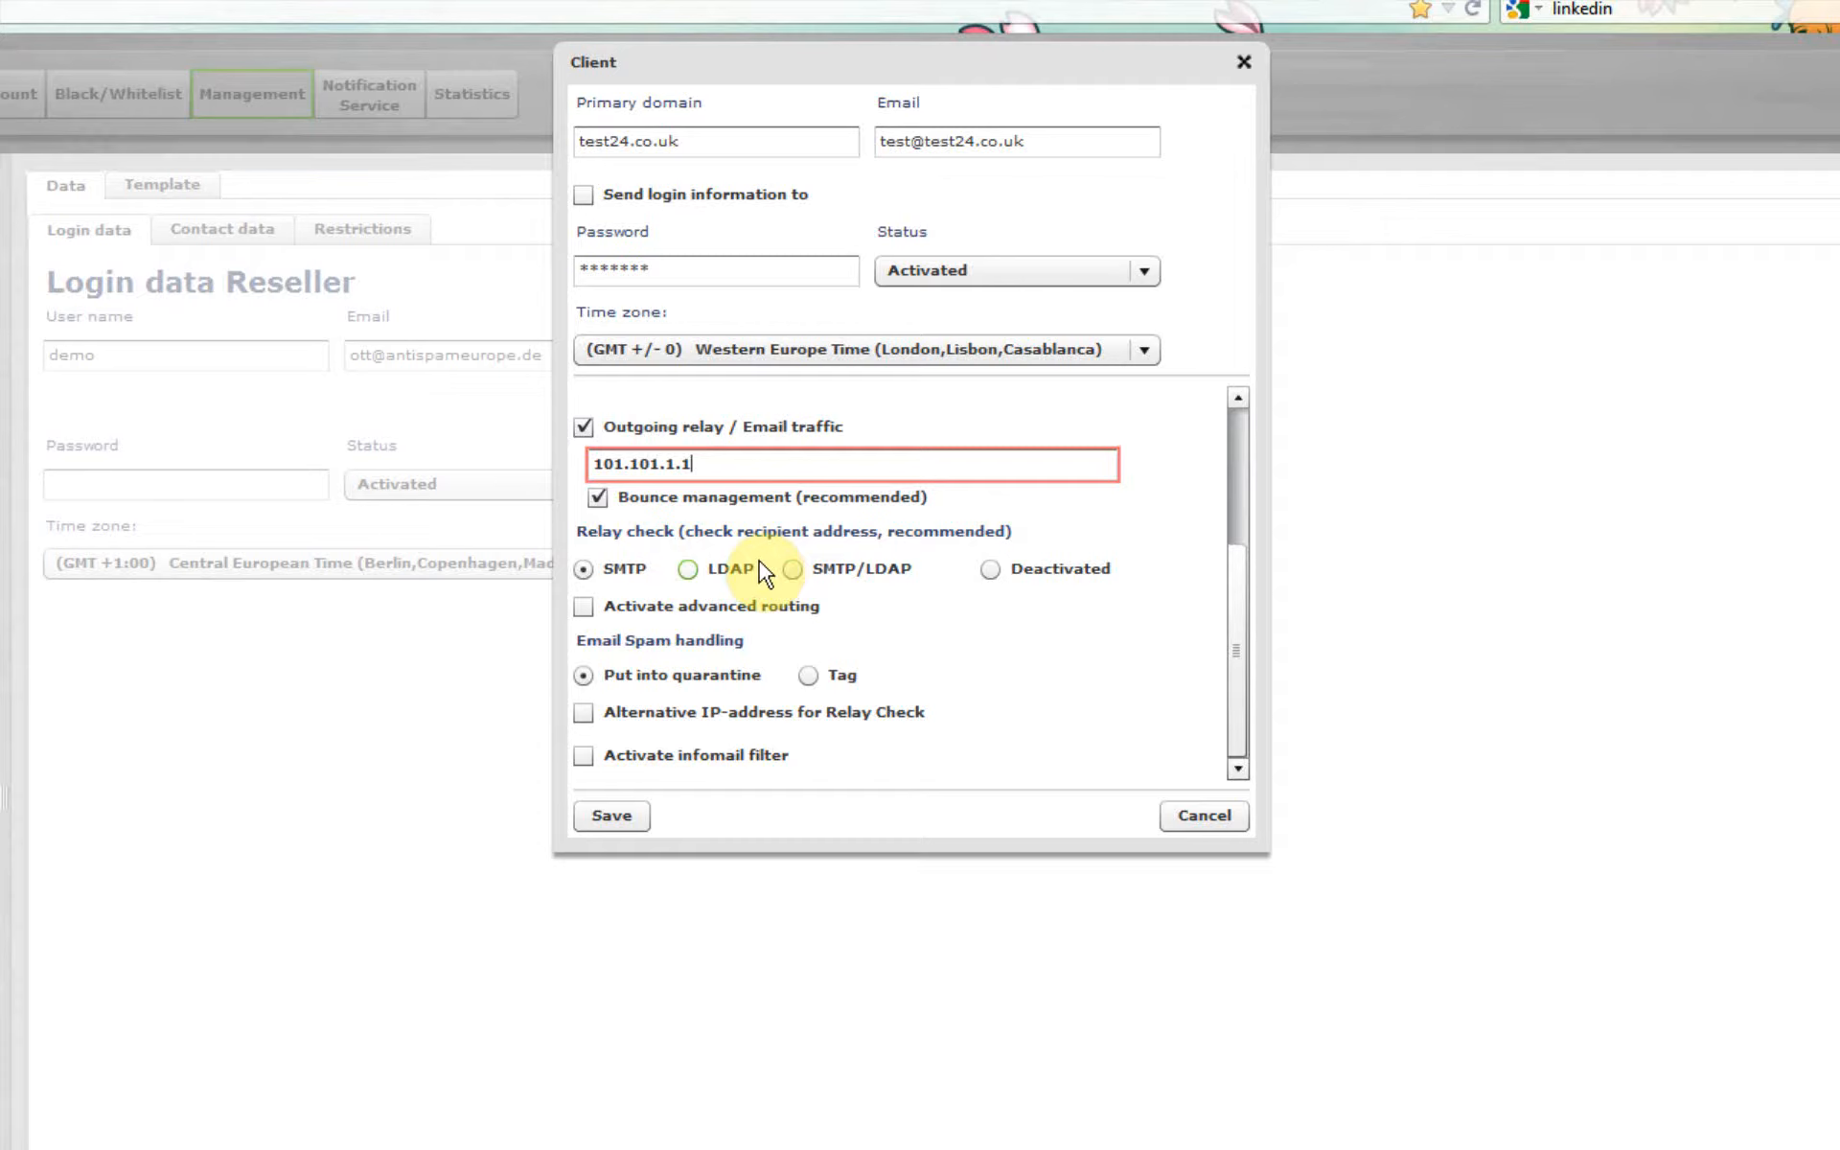
left_click(584, 606)
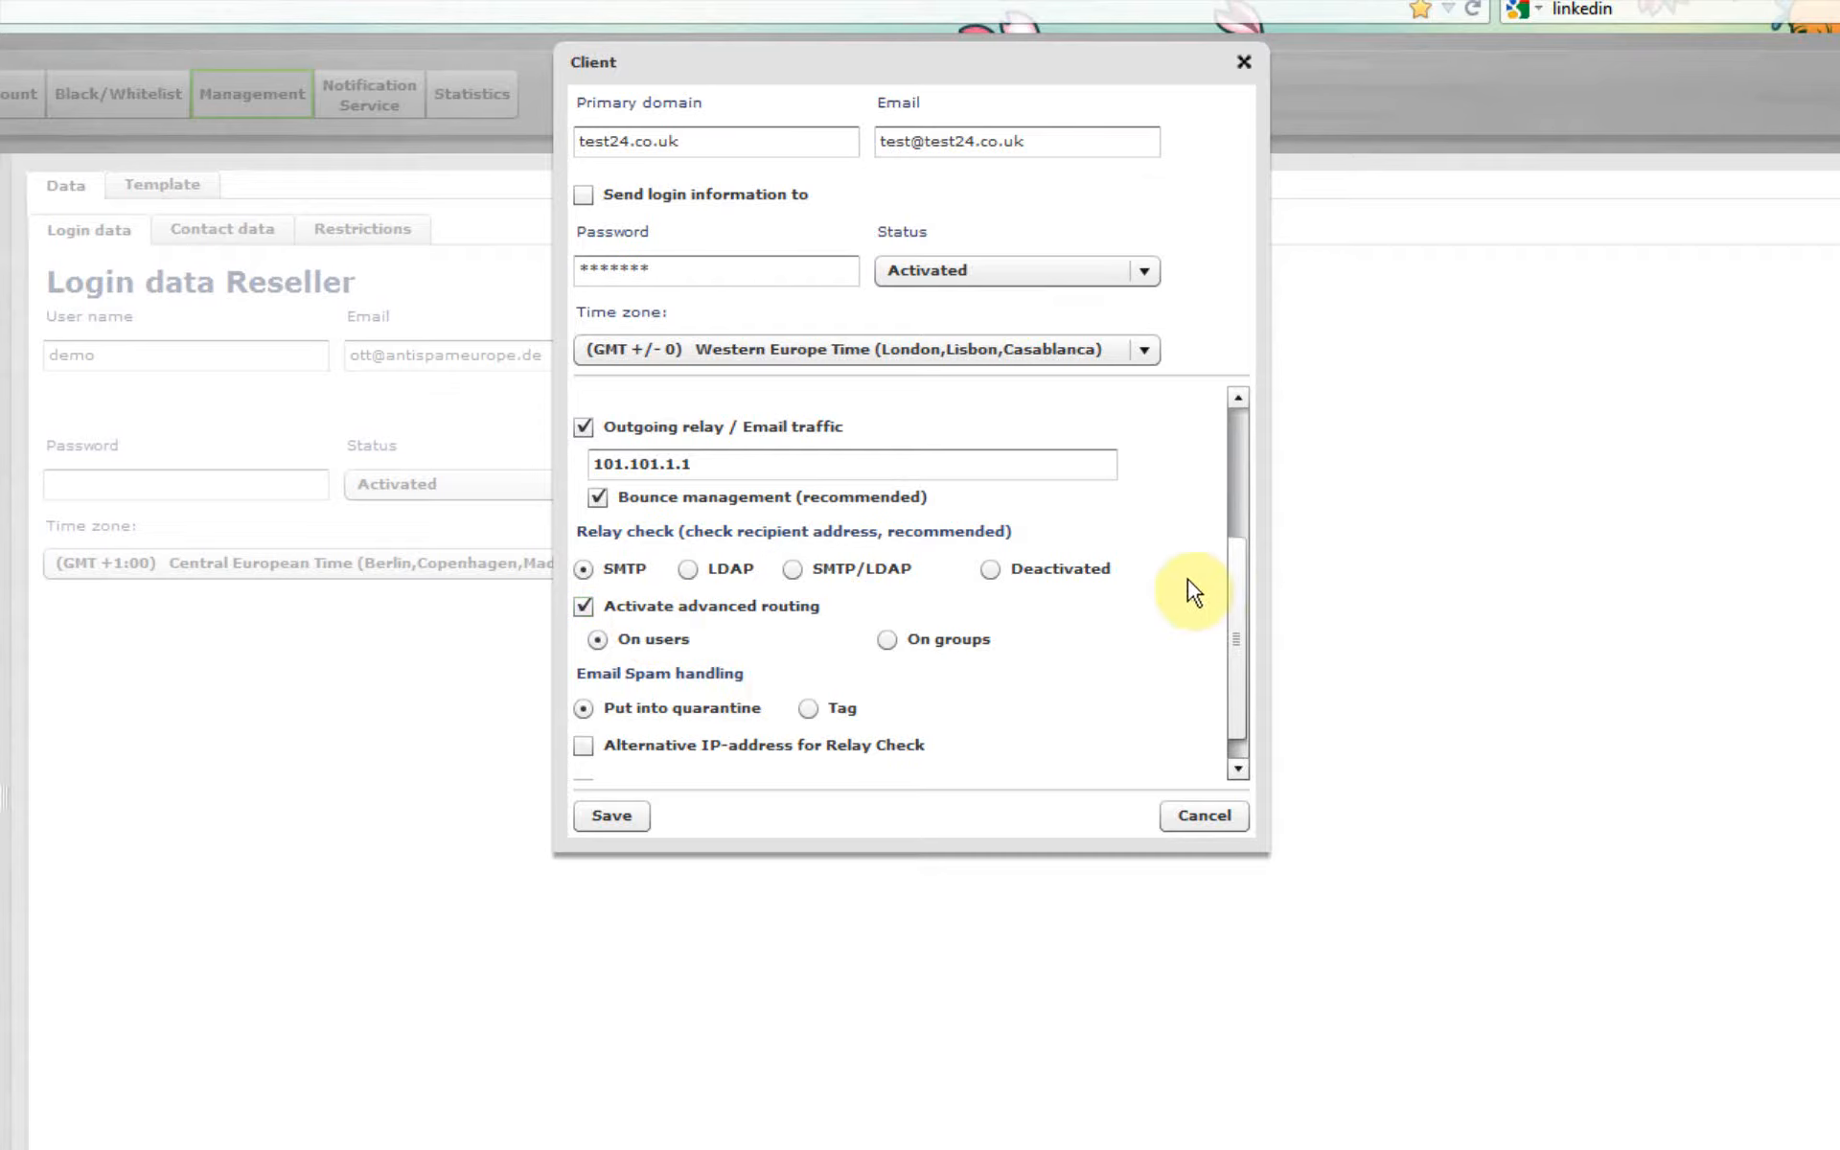
scroll(1237, 594, "down", 1)
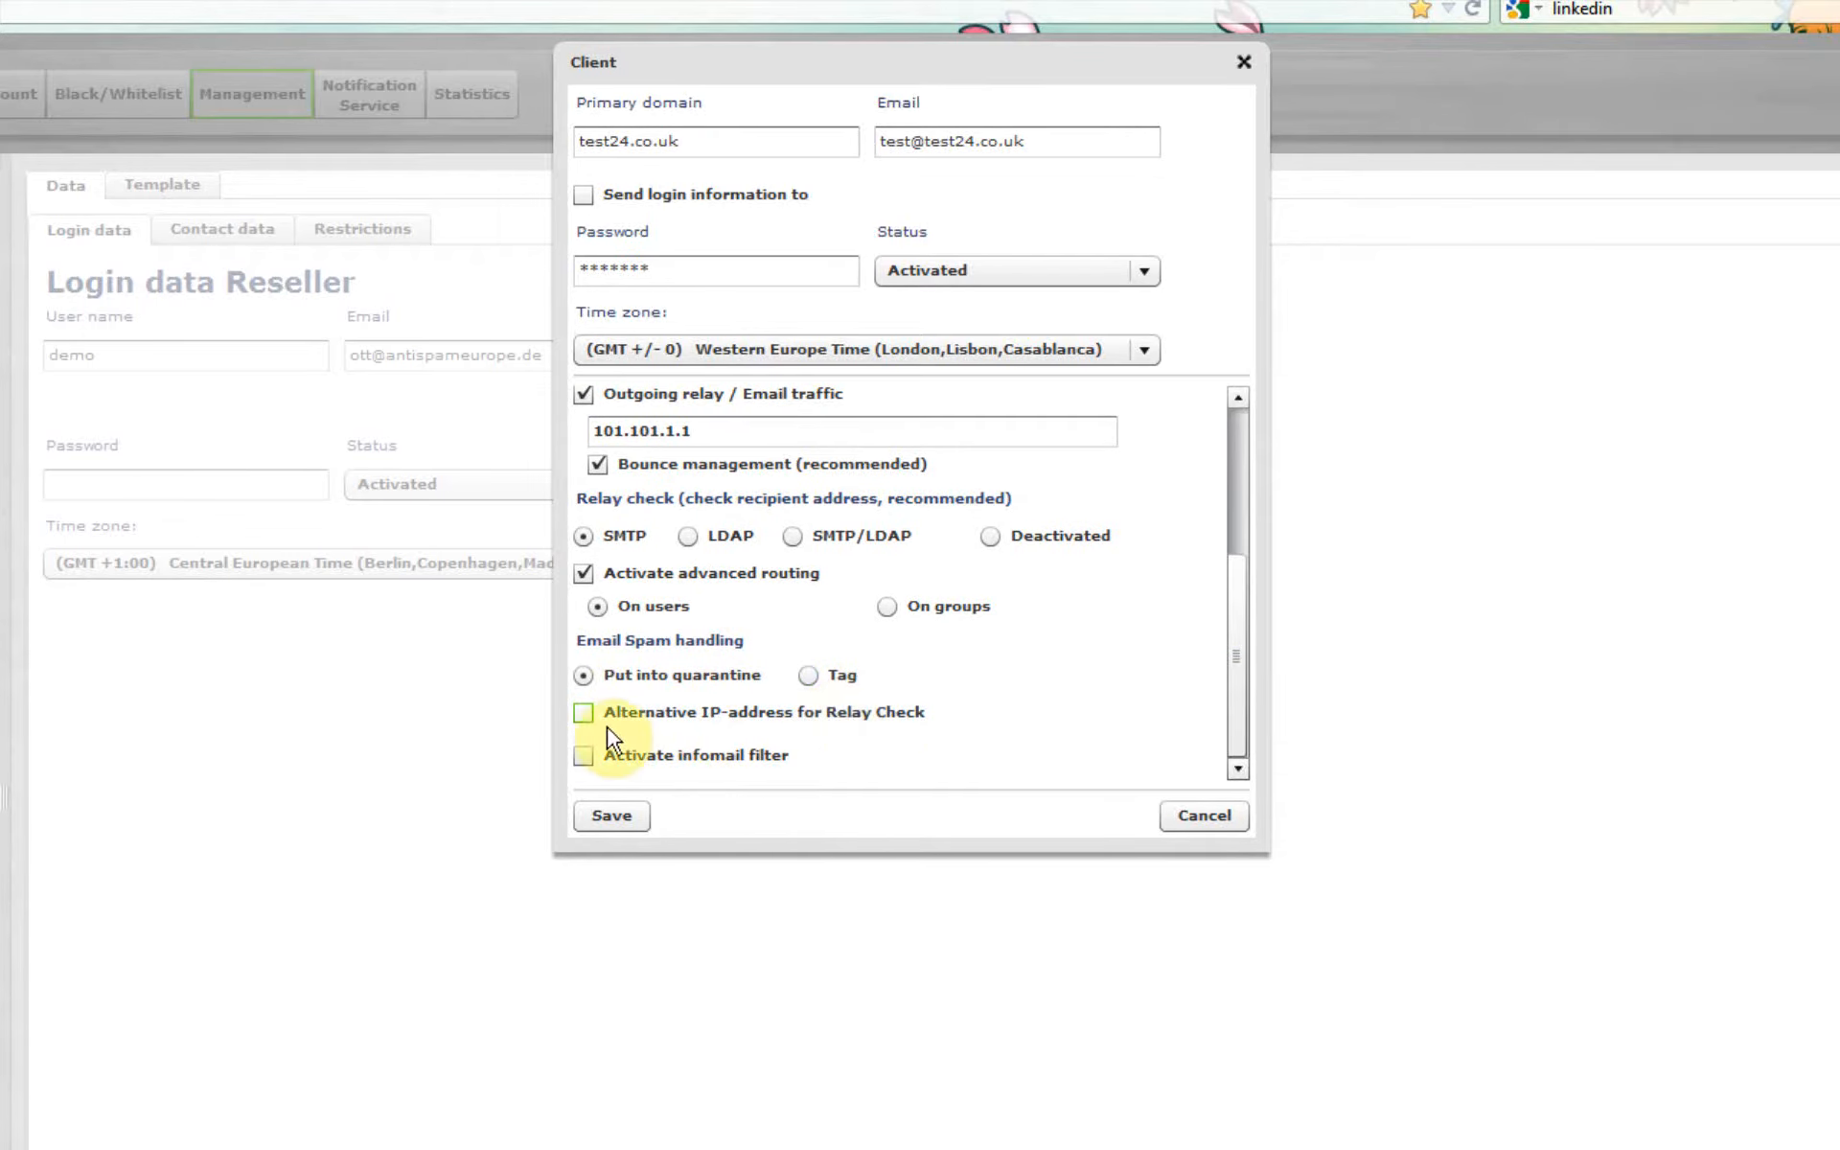
left_click(582, 712)
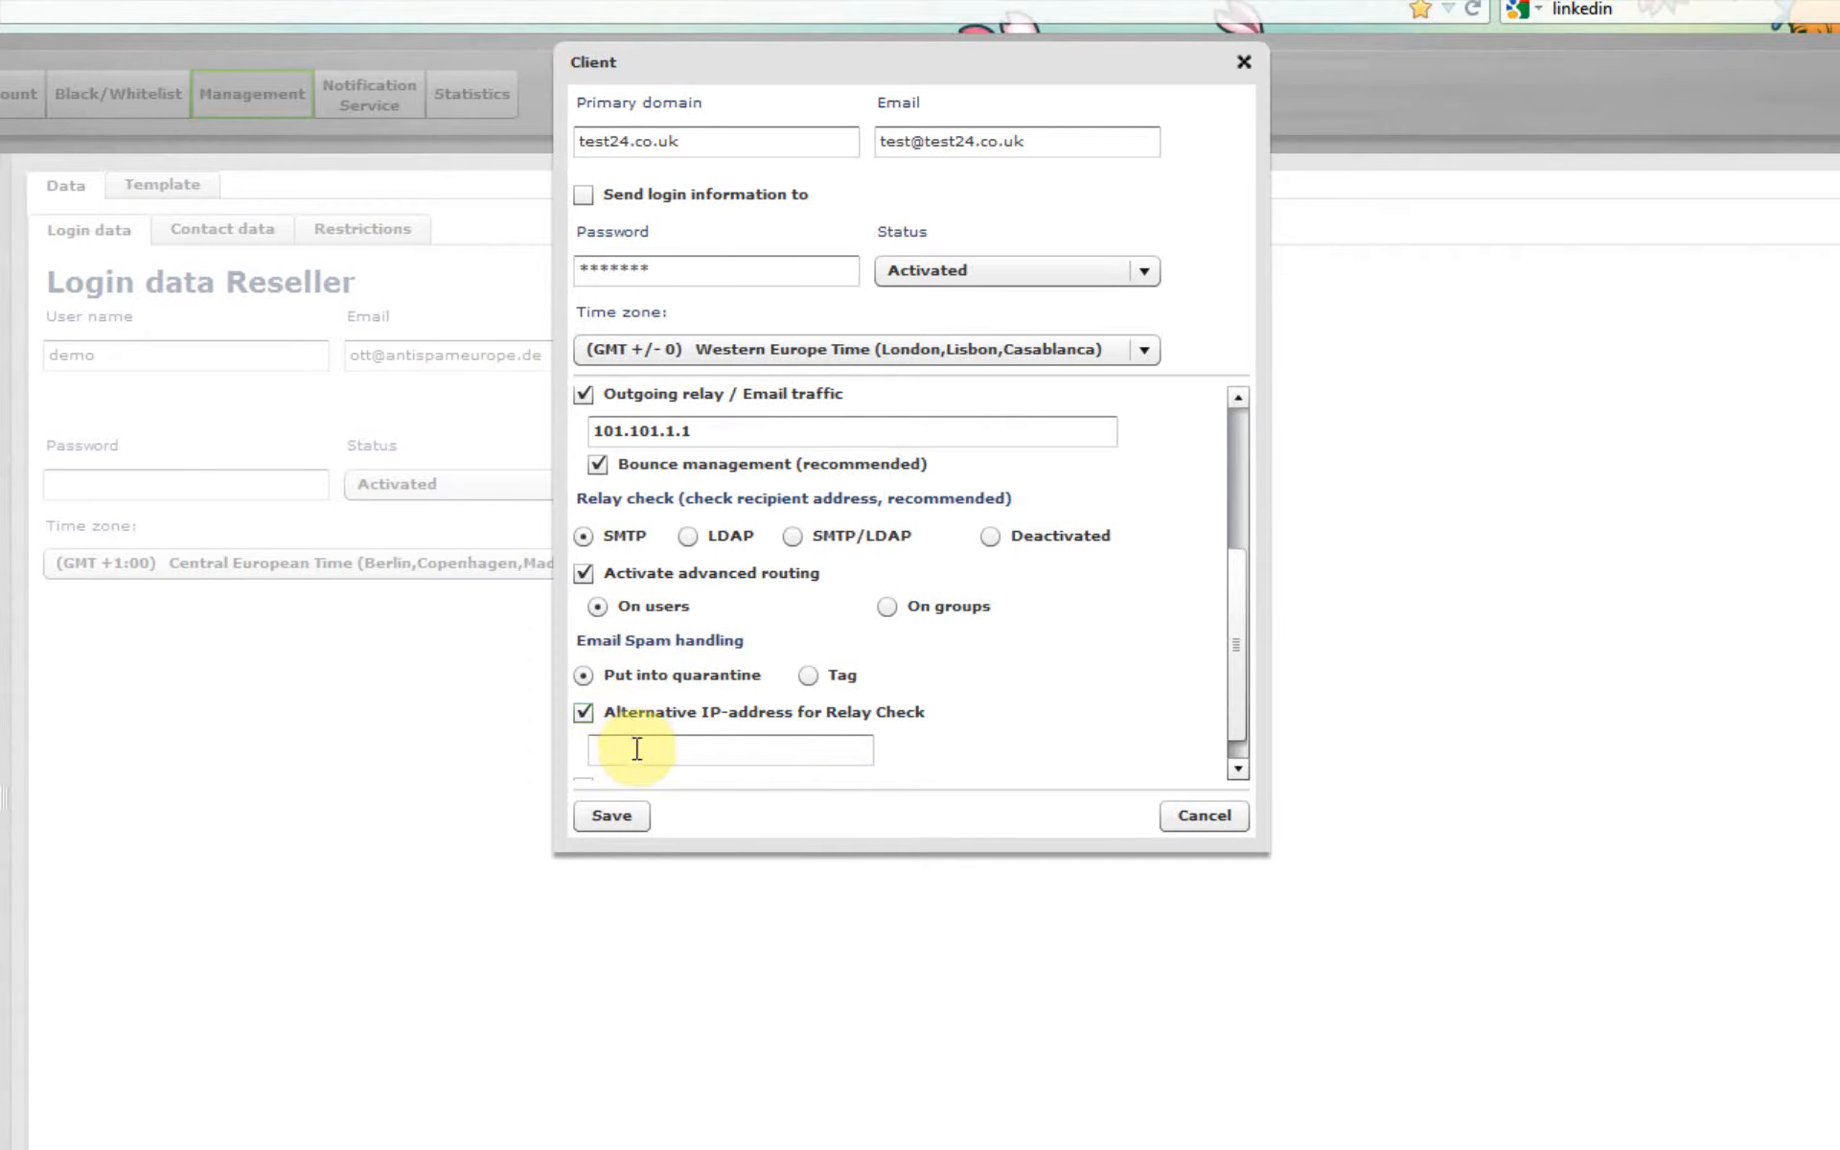
left_click(586, 713)
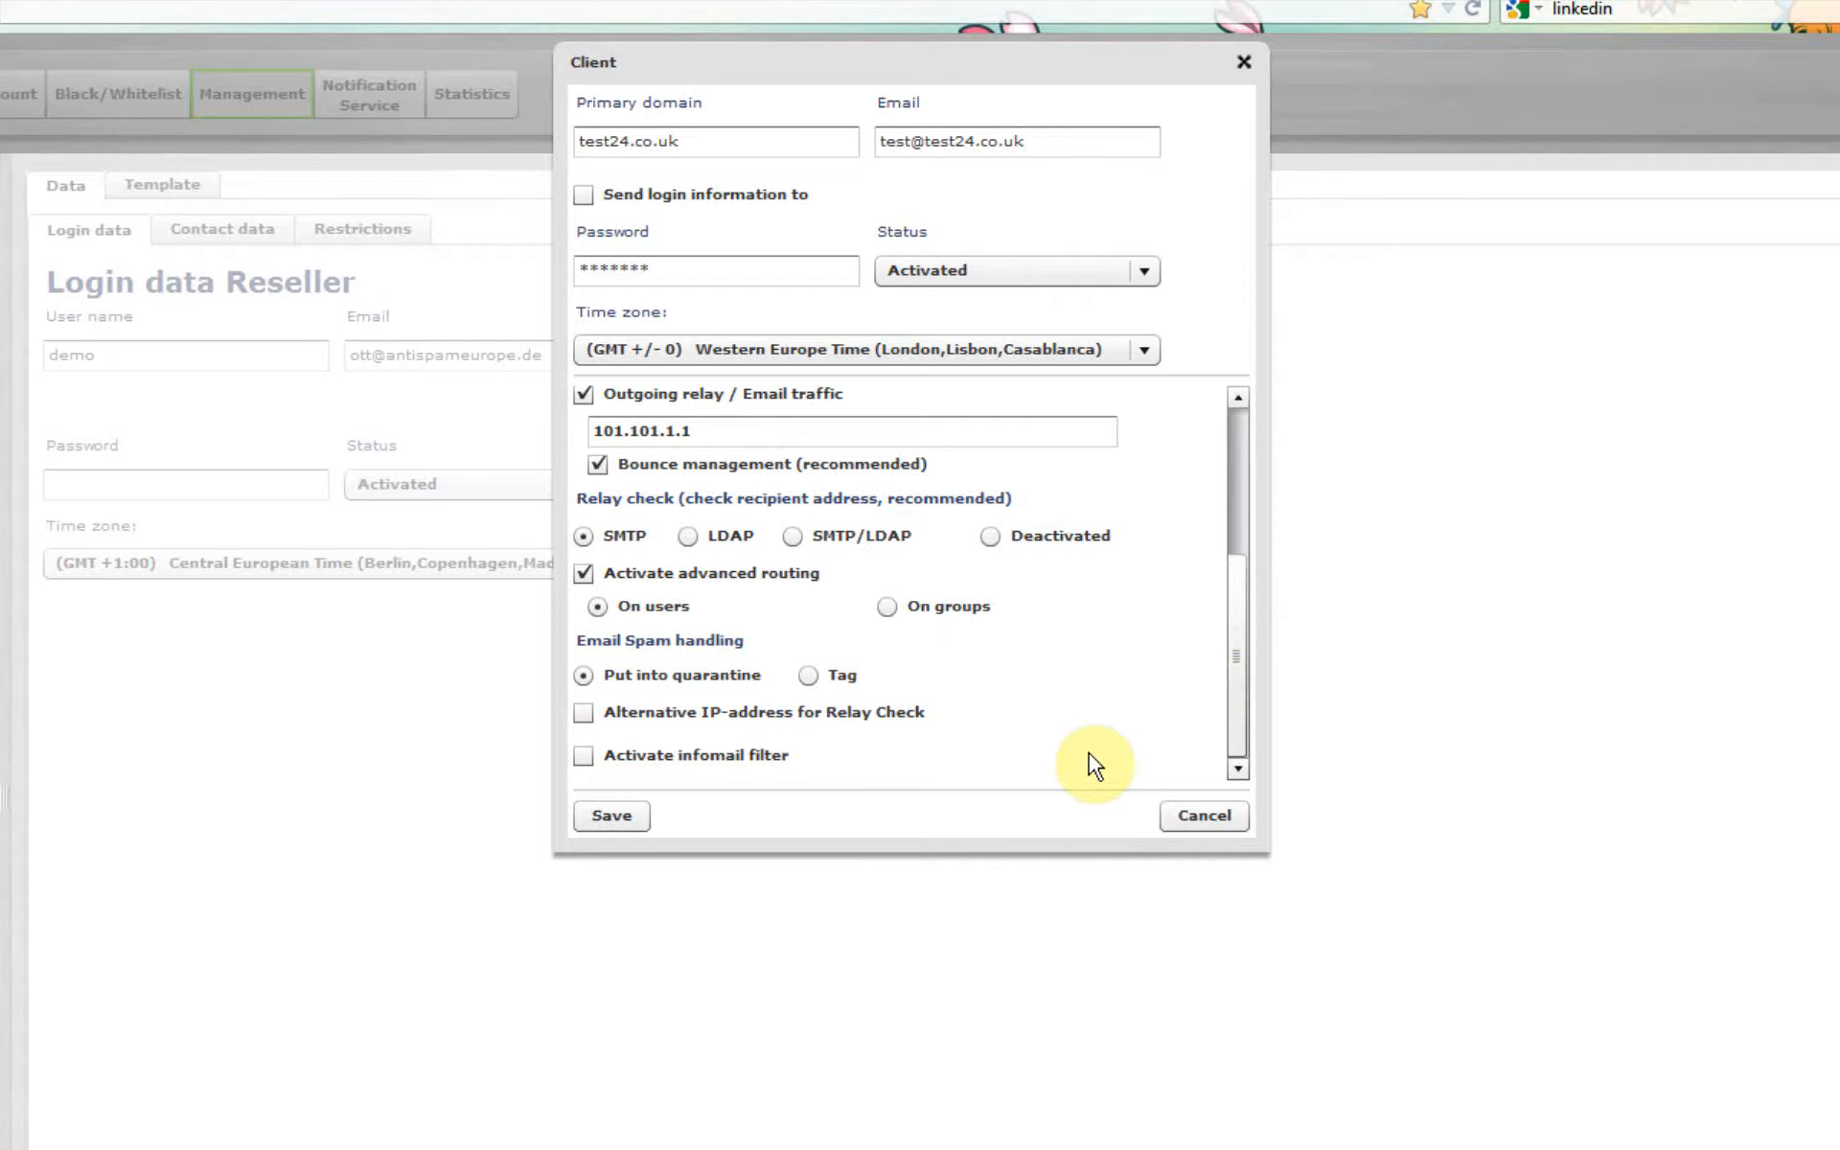
Step: Activate the infomail filter for the new client and save the client
left_click(579, 757)
left_click_drag(1244, 613, 1234, 710)
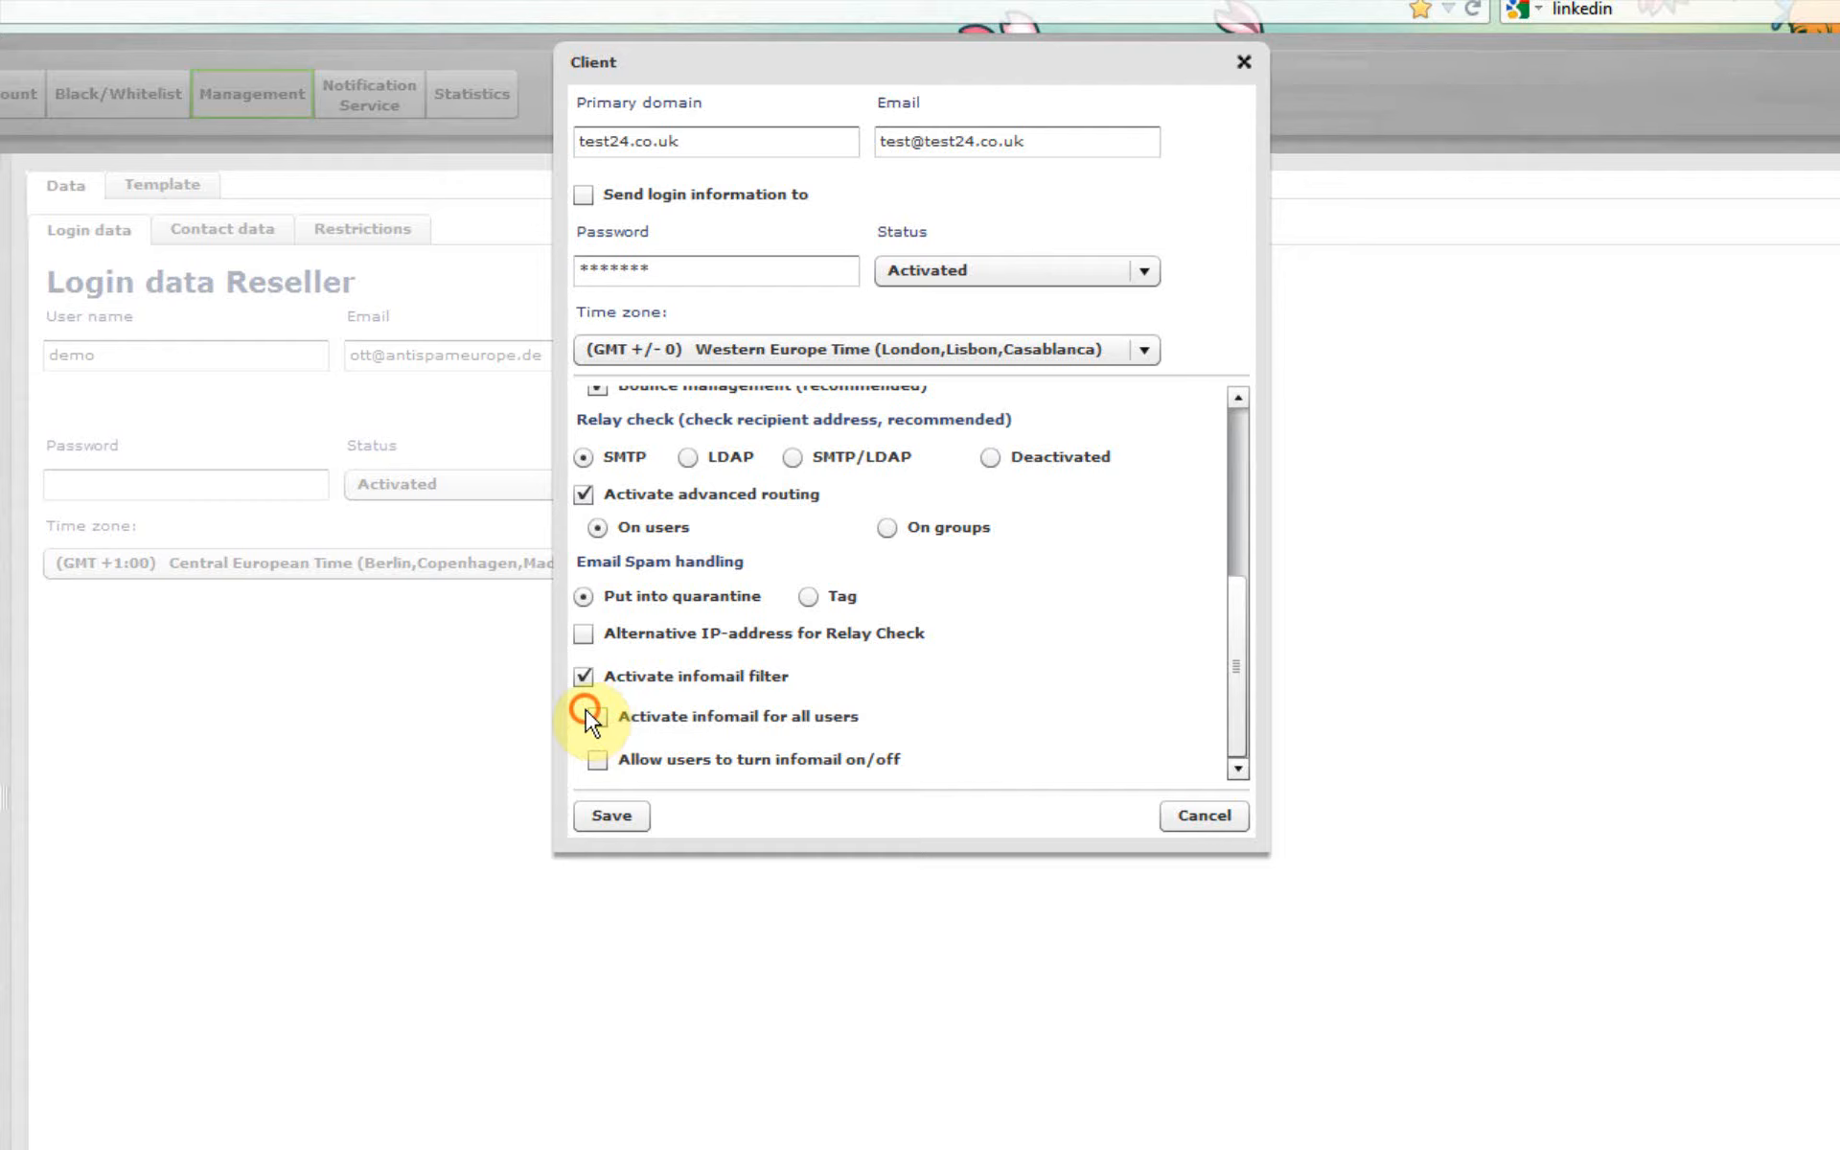
left_click(624, 820)
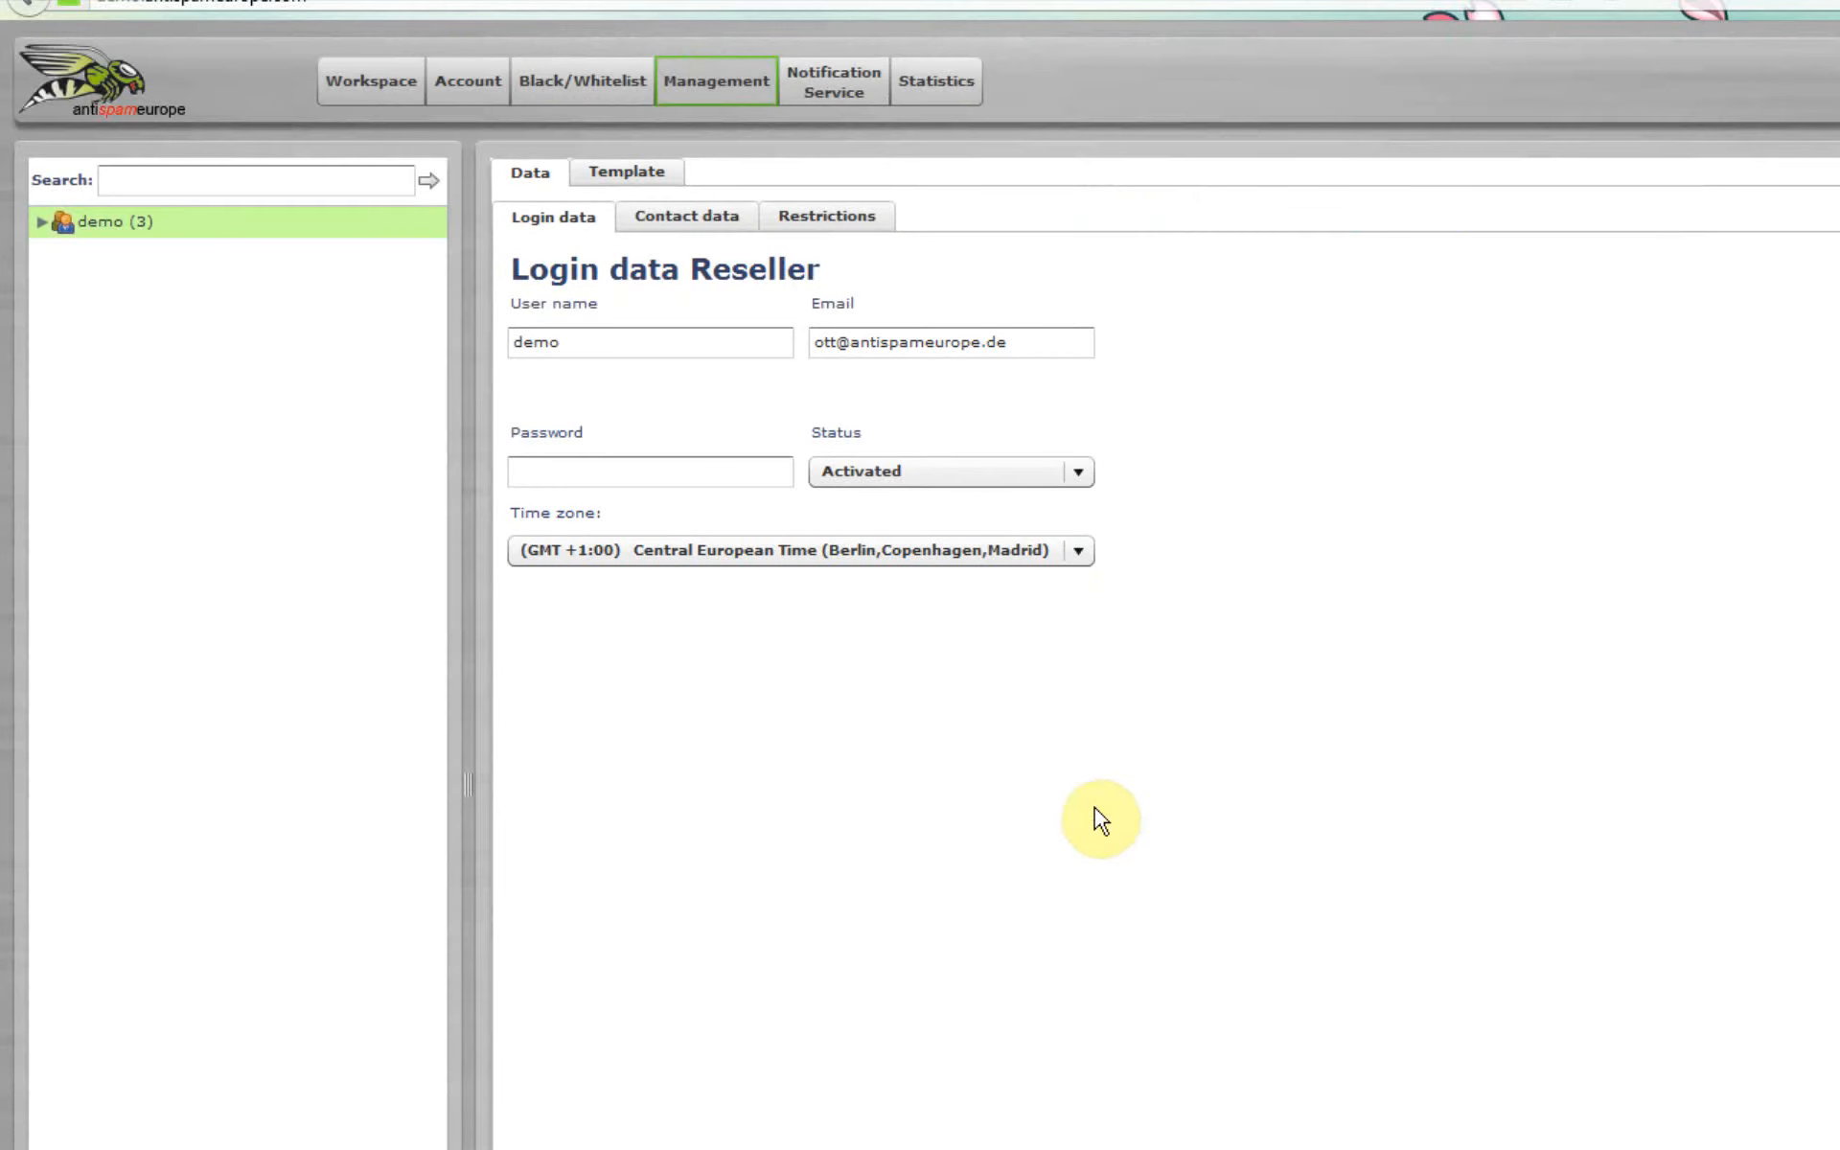
Step: Open the new client test24.co.uk under the demo reseller and select its test24.co.uk domain entry
left_click(39, 223)
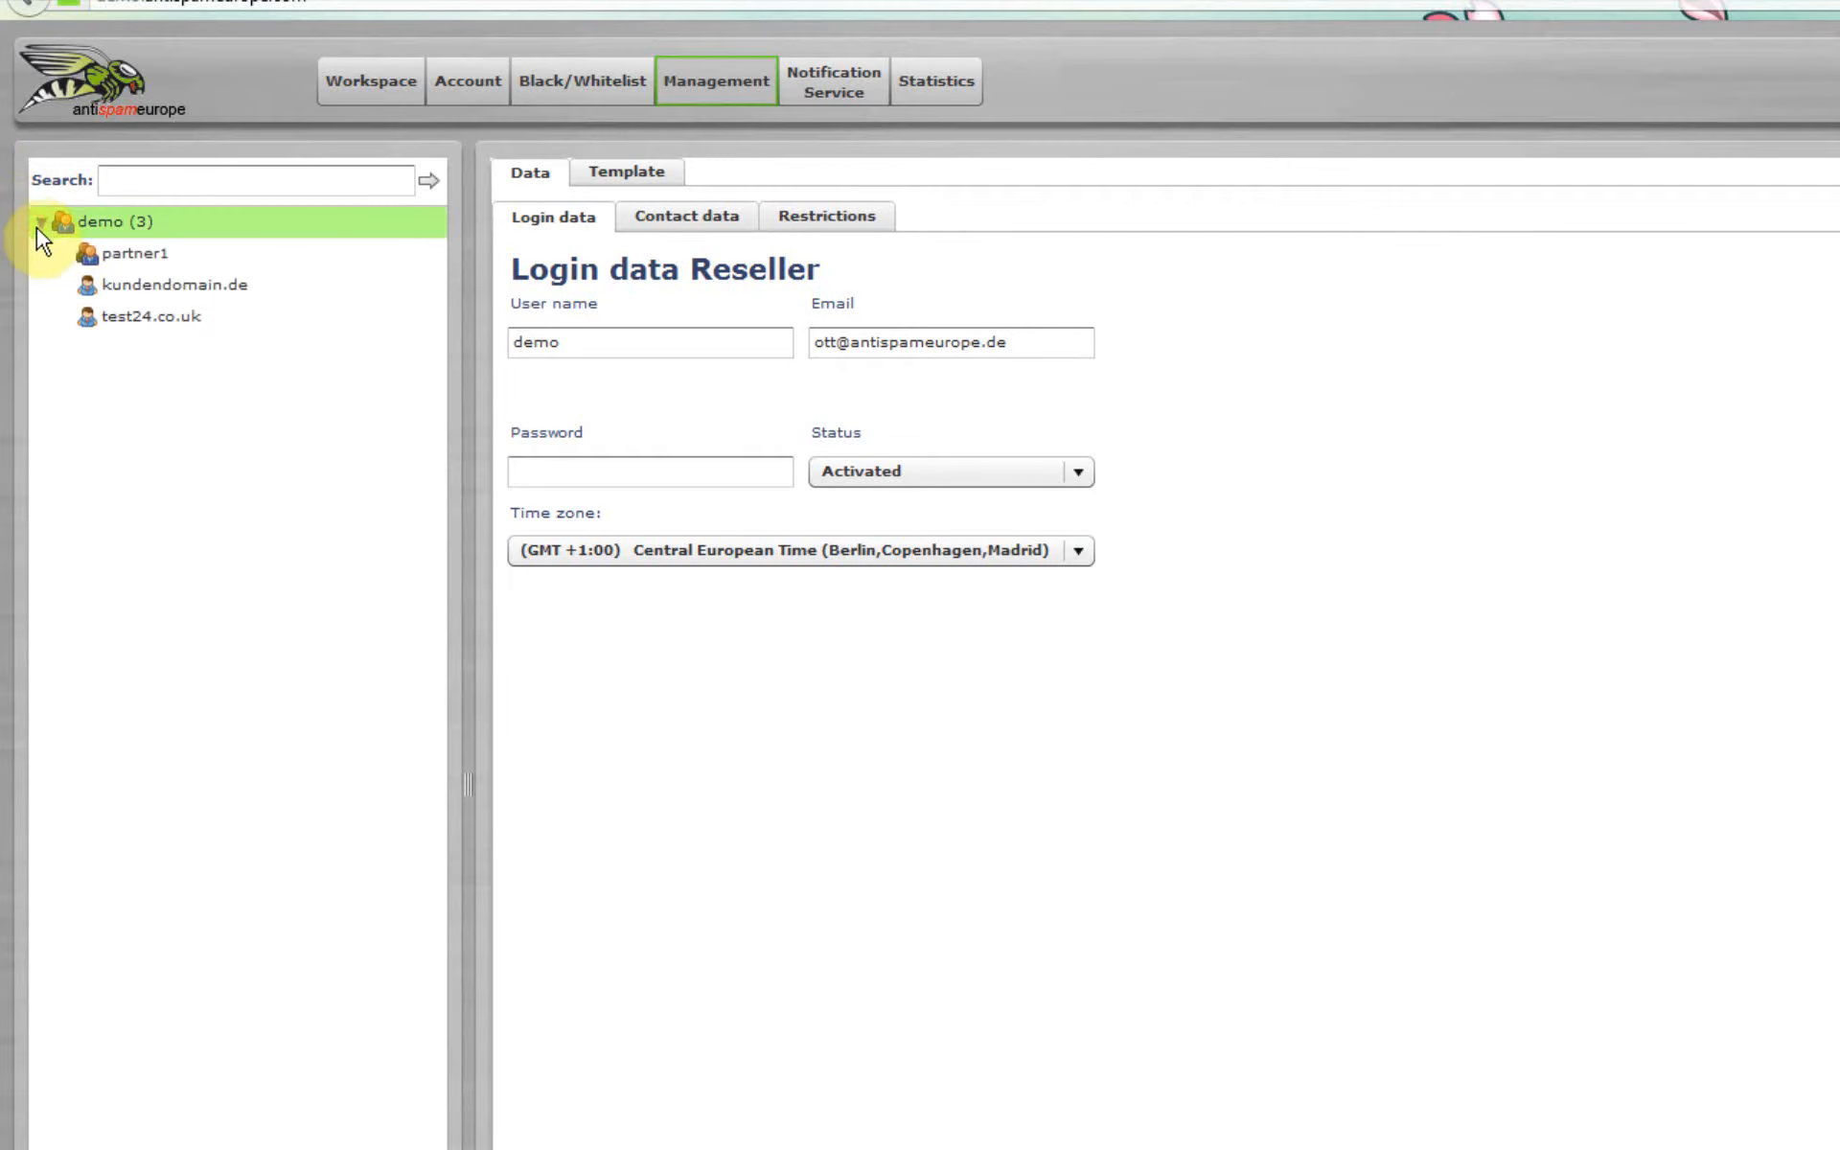
left_click(107, 316)
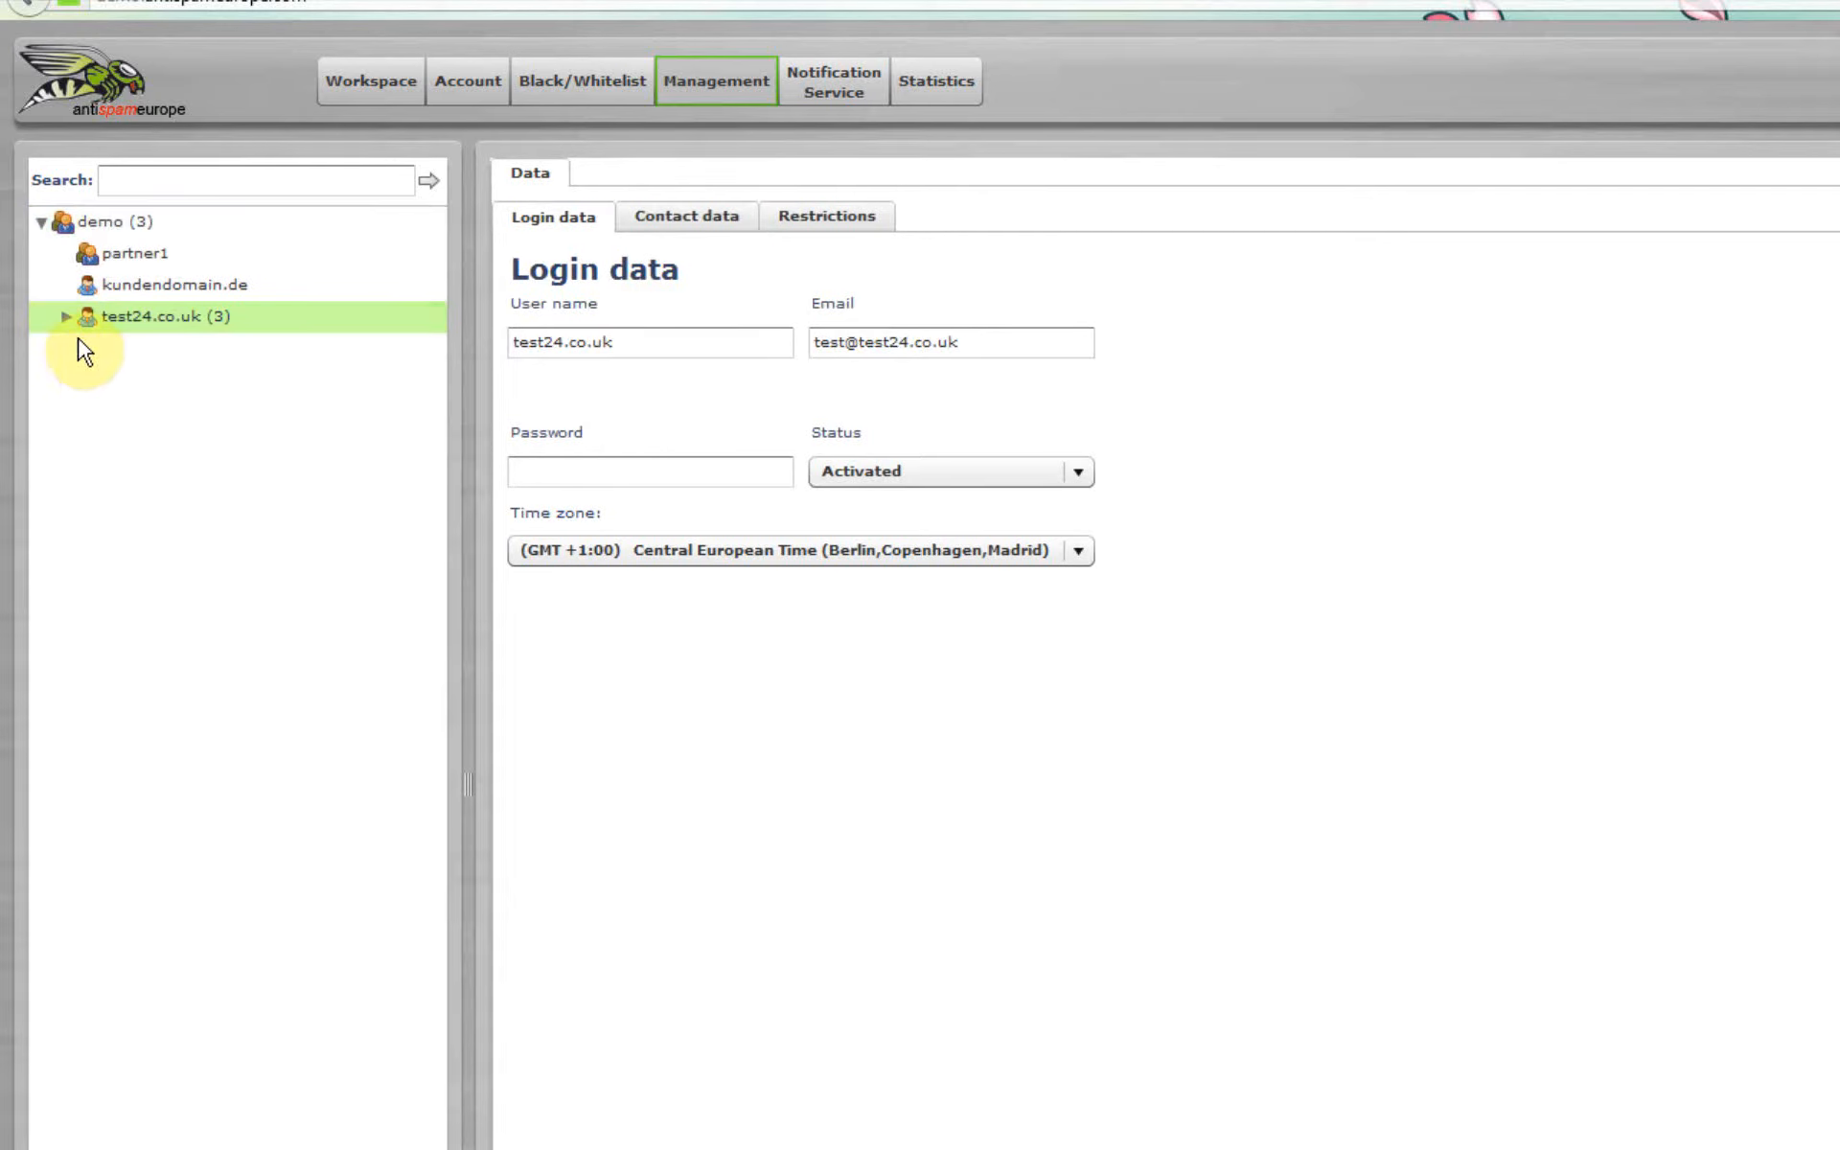
left_click(67, 317)
left_click(91, 348)
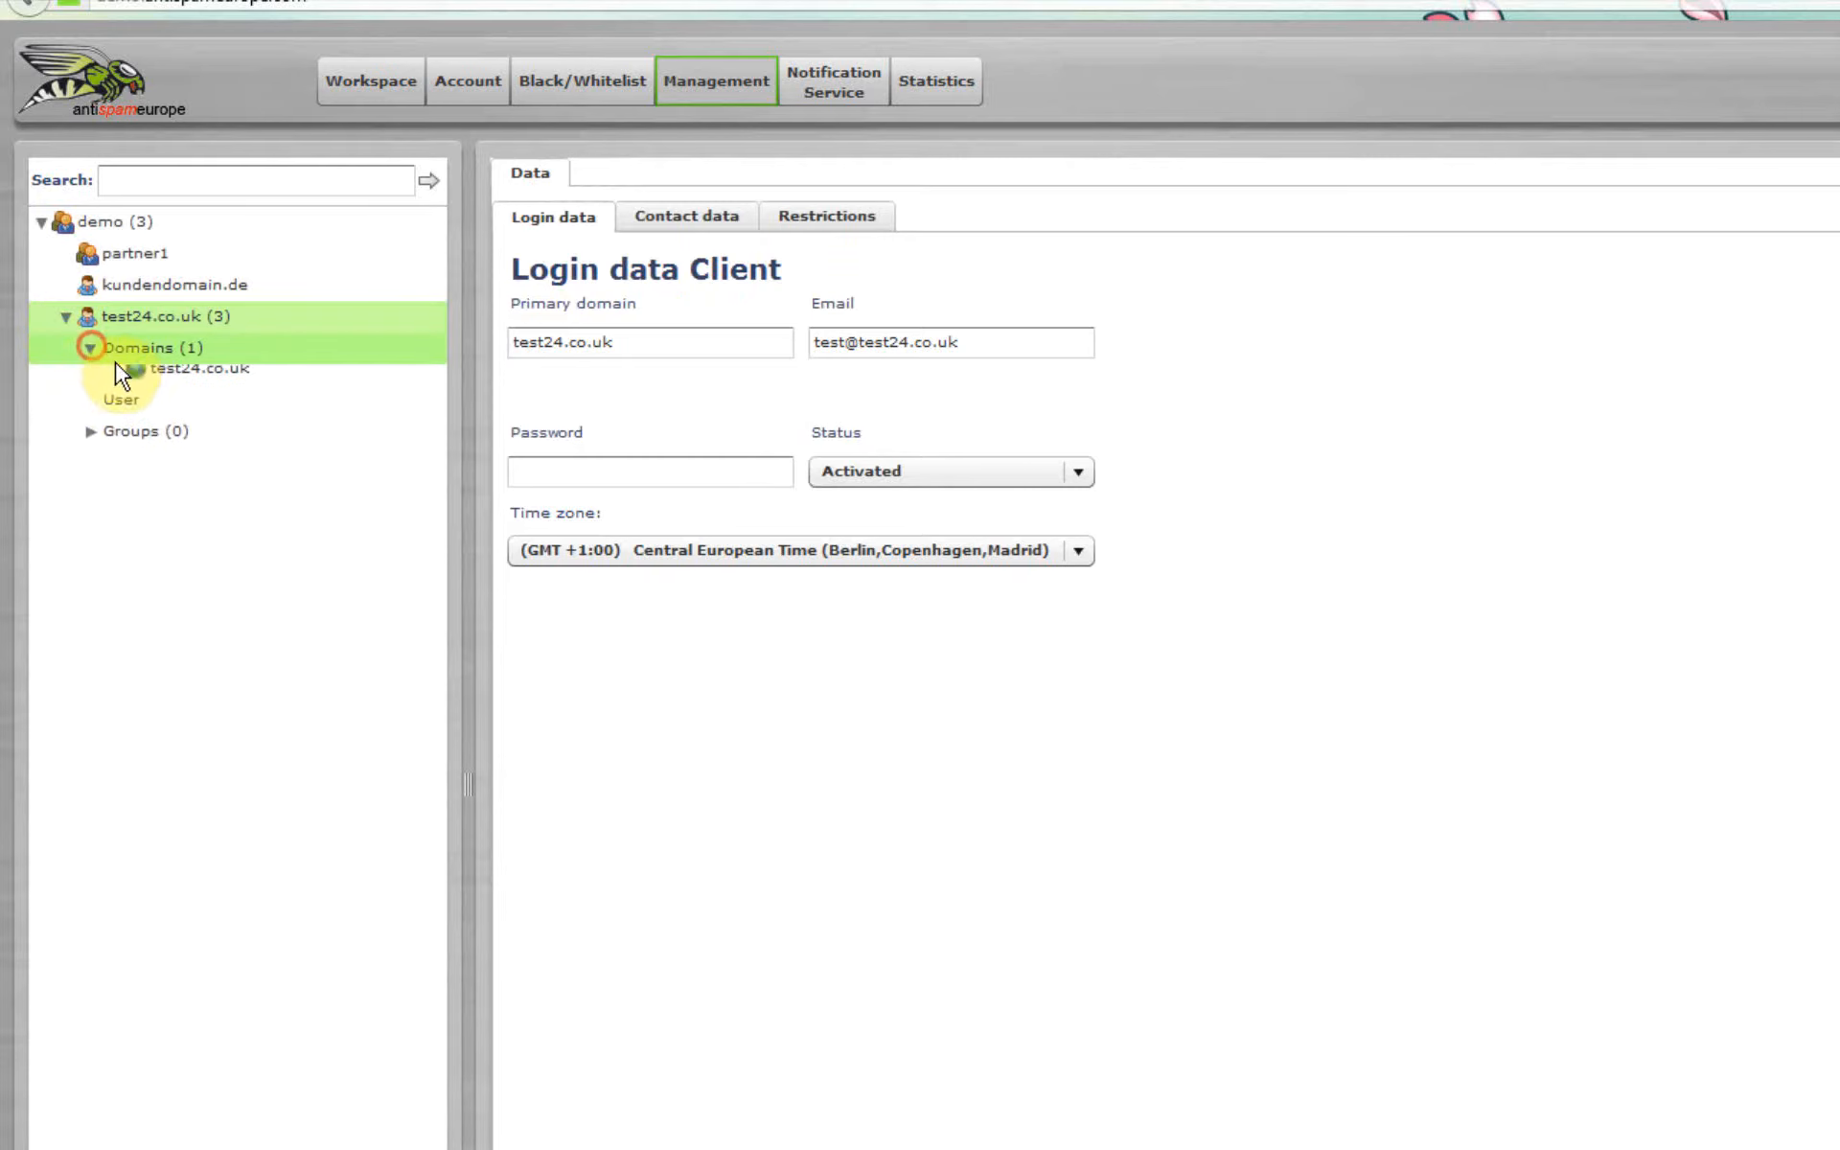
left_click(130, 377)
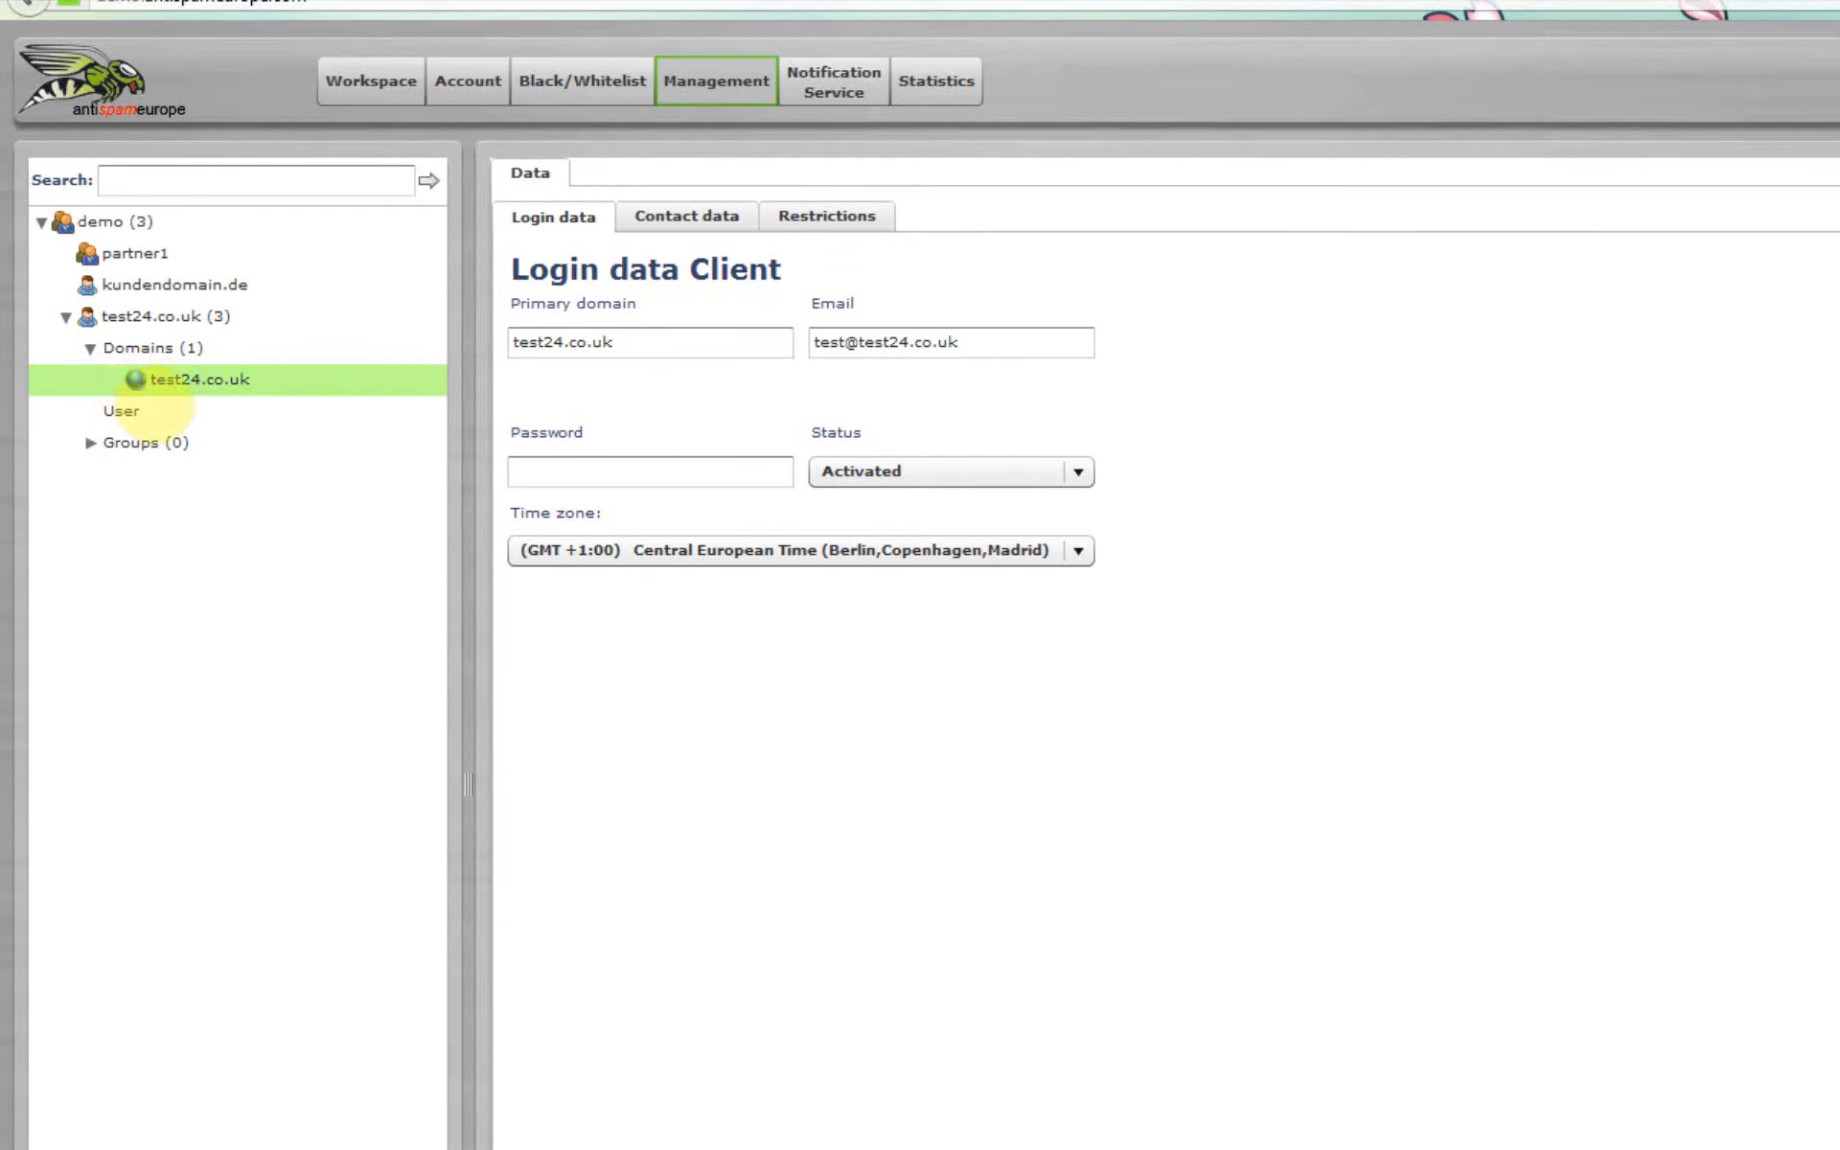